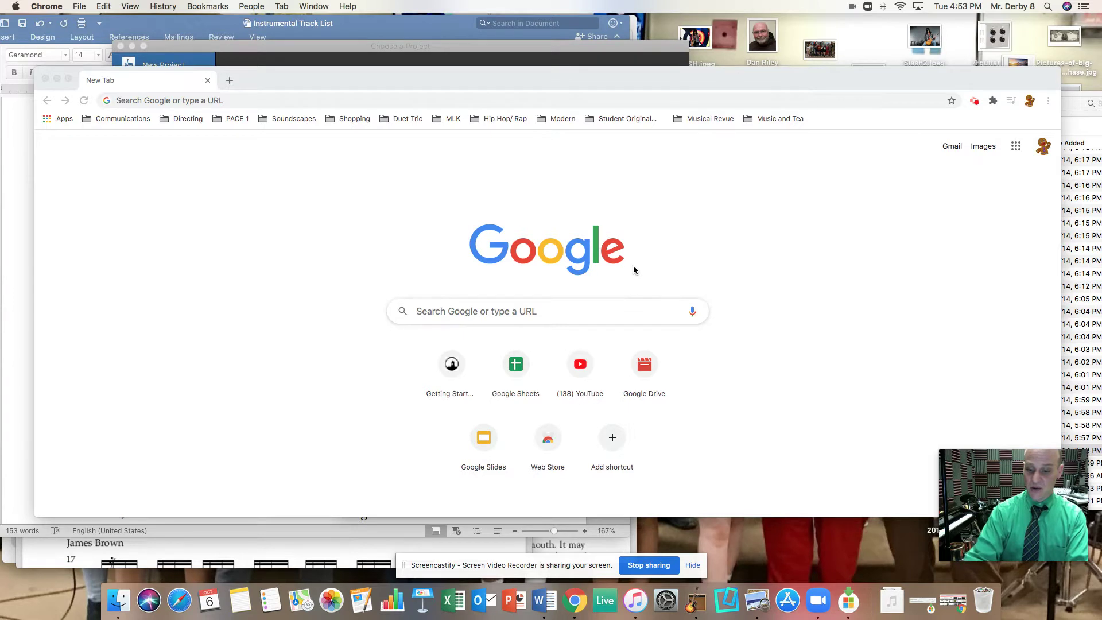
Step: Minimize Chrome and bring the Instrumental Track List Word document to the front
{"action": "left_click", "coordinate": [56, 79]}
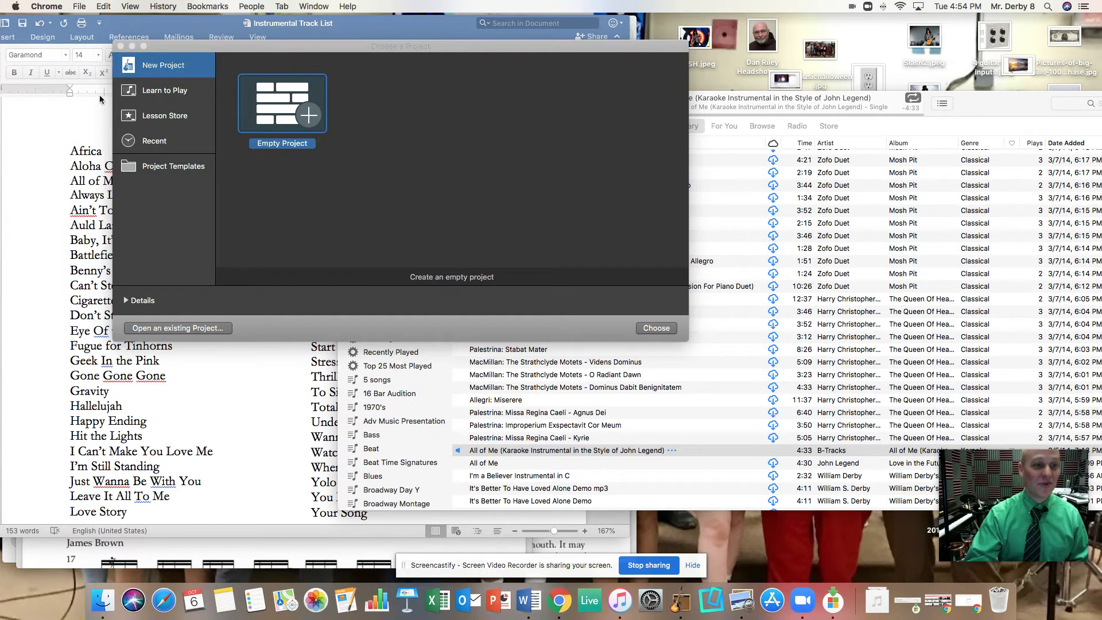
{"action": "left_click", "coordinate": [55, 136]}
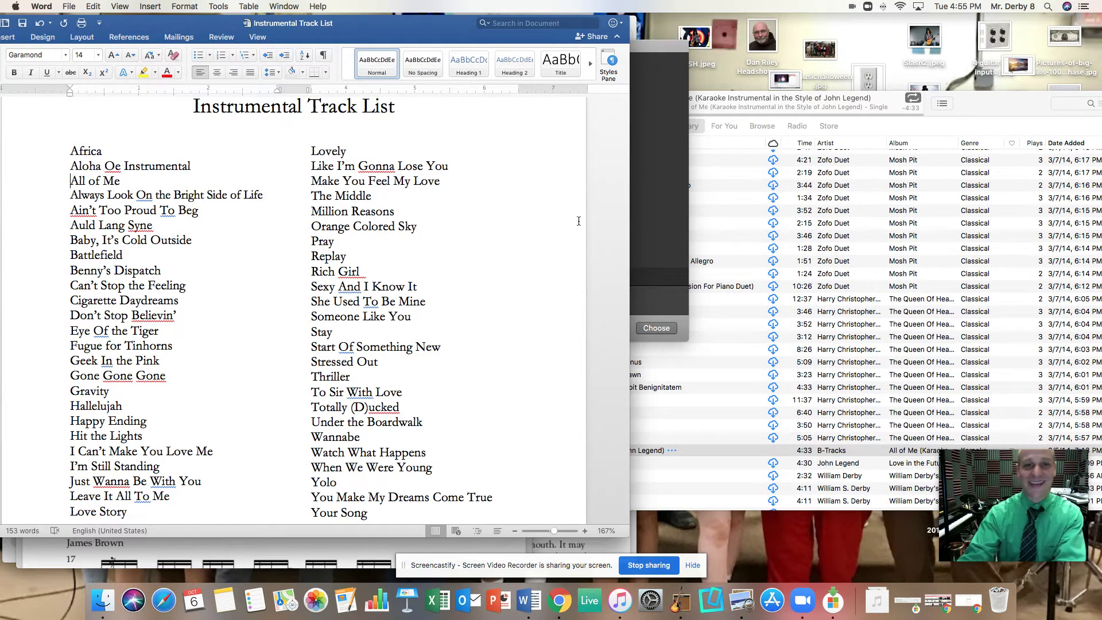
Step: Create an Empty Project with a single audio track for microphone recording
{"action": "left_click", "coordinate": [657, 216]}
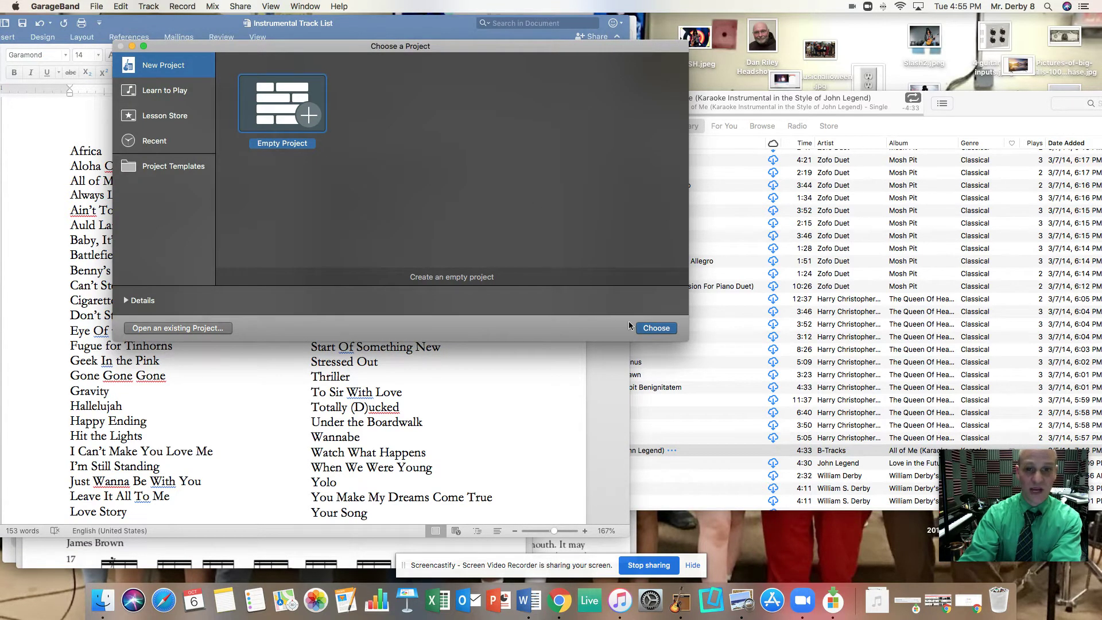
{"action": "left_click", "coordinate": [657, 328]}
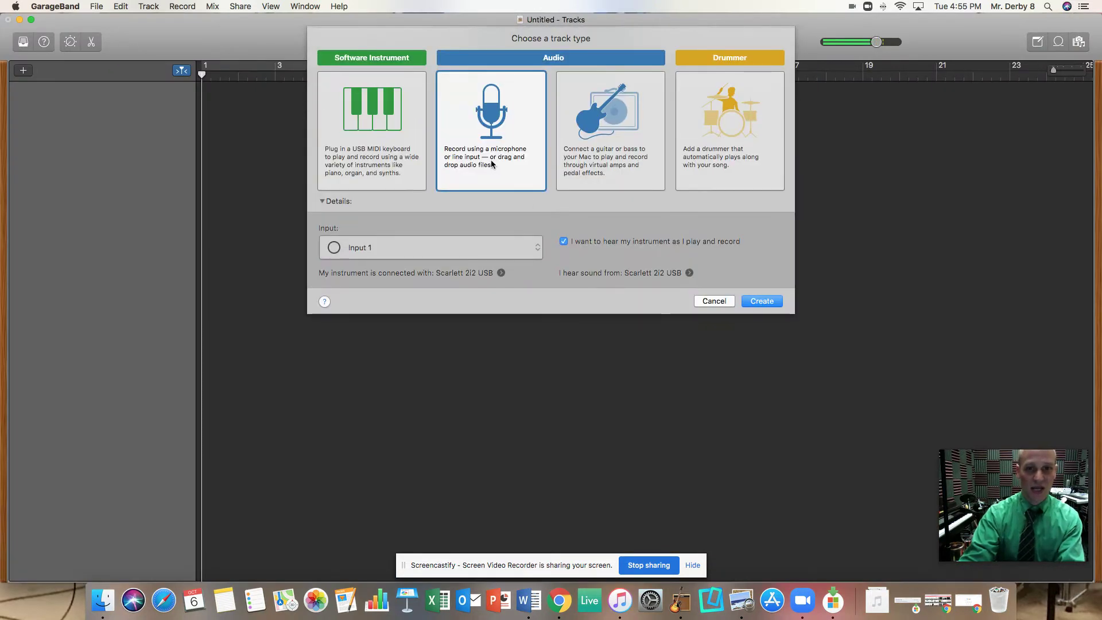
{"action": "left_click", "coordinate": [756, 303]}
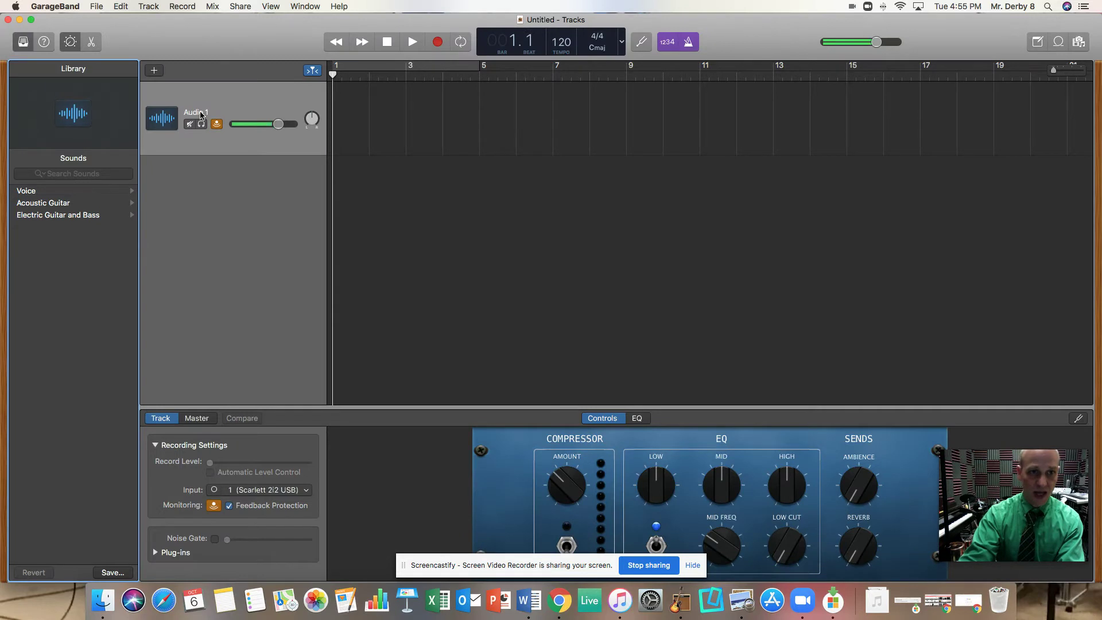
Step: Rename the Audio 1 track to 'Voice'
{"action": "double_click", "coordinate": [200, 110]}
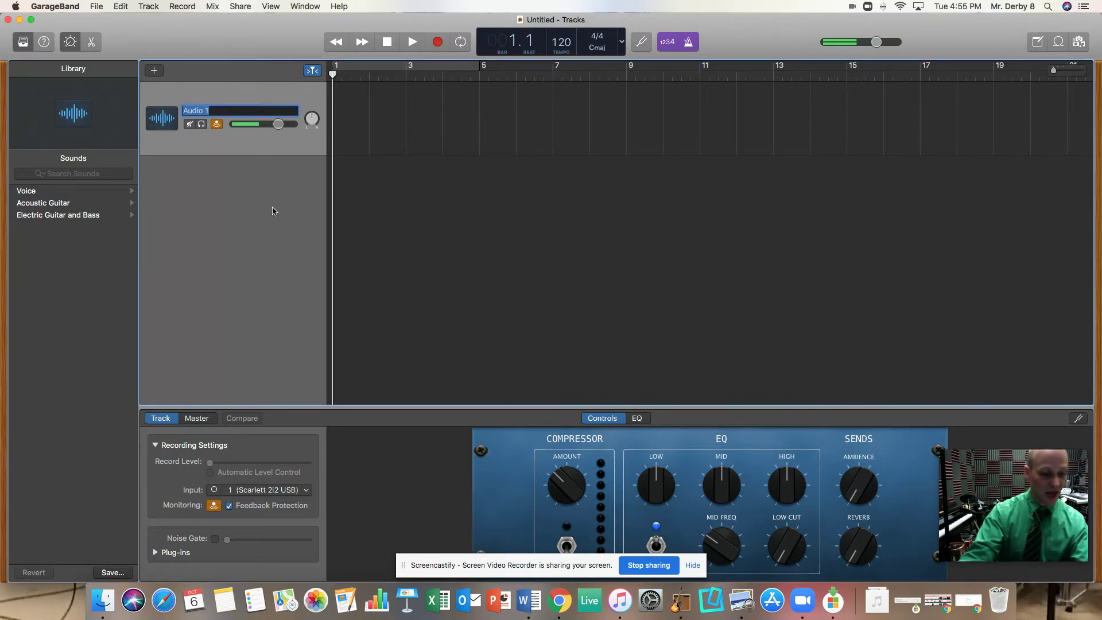
{"action": "type", "text": "Voice"}
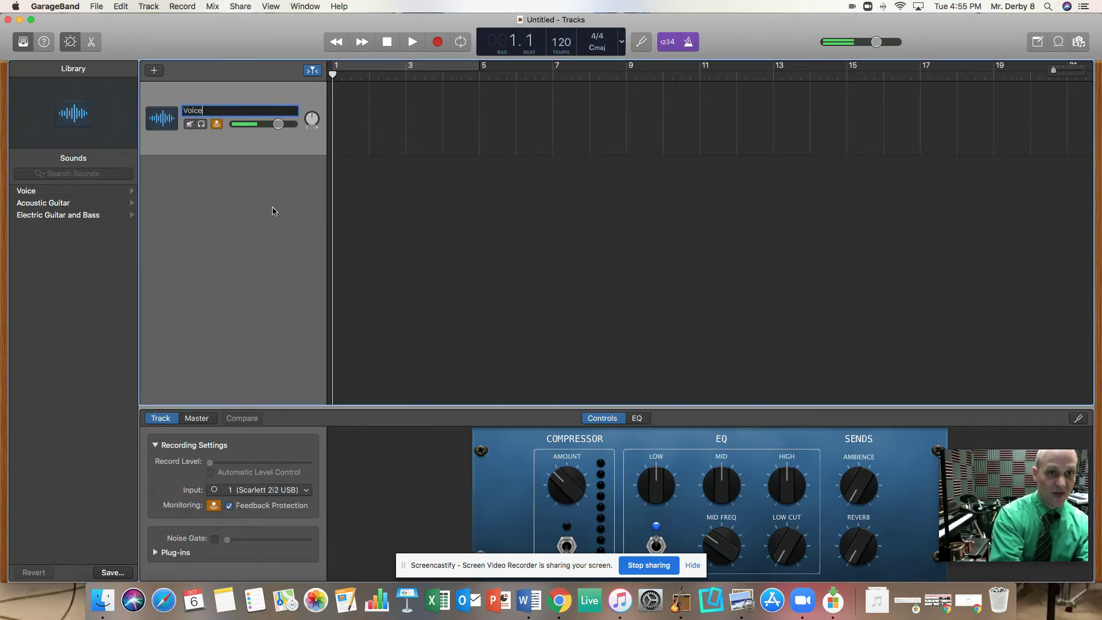
{"action": "key", "text": "Return"}
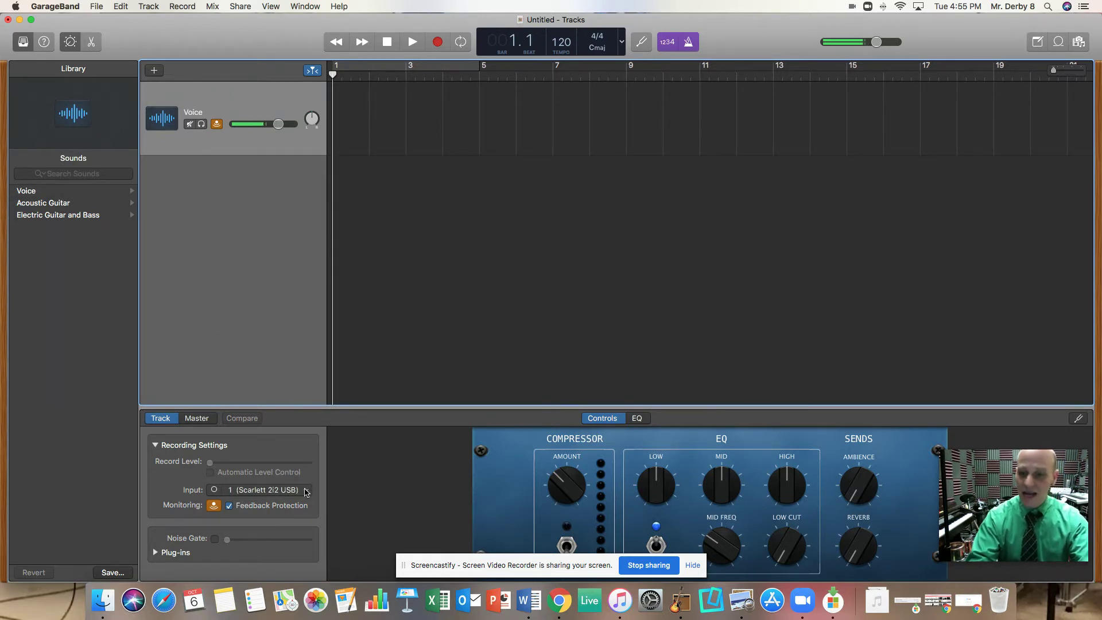
{"action": "left_click", "coordinate": [49, 7]}
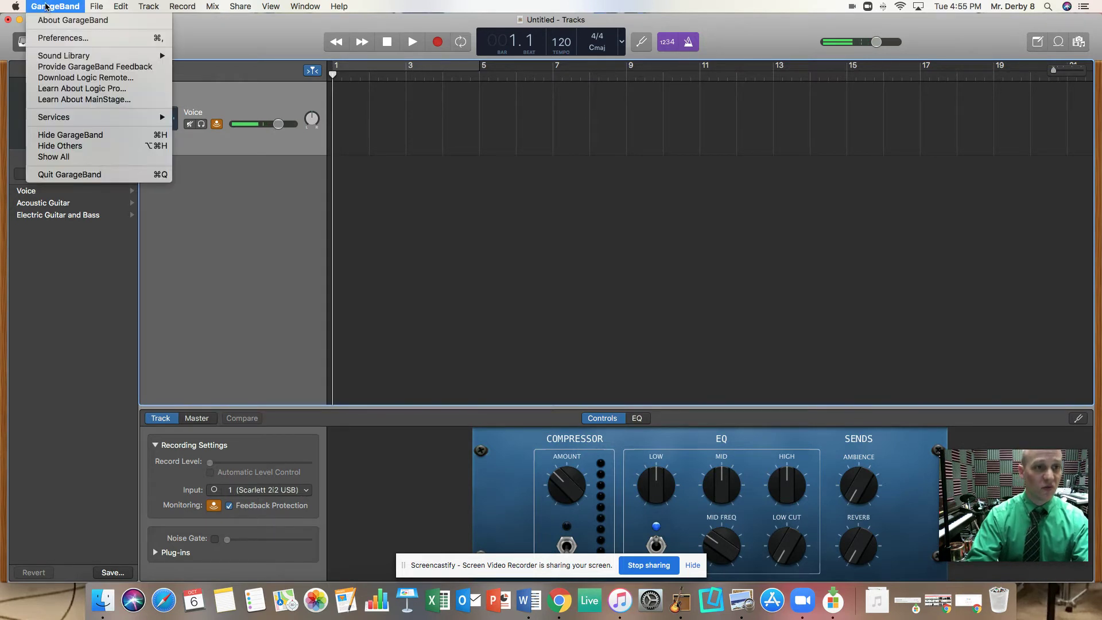
Step: Check the Audio/MIDI preferences, then set the Voice track's input to 2 (Scarlett 2i2 USB)
{"action": "left_click", "coordinate": [52, 37]}
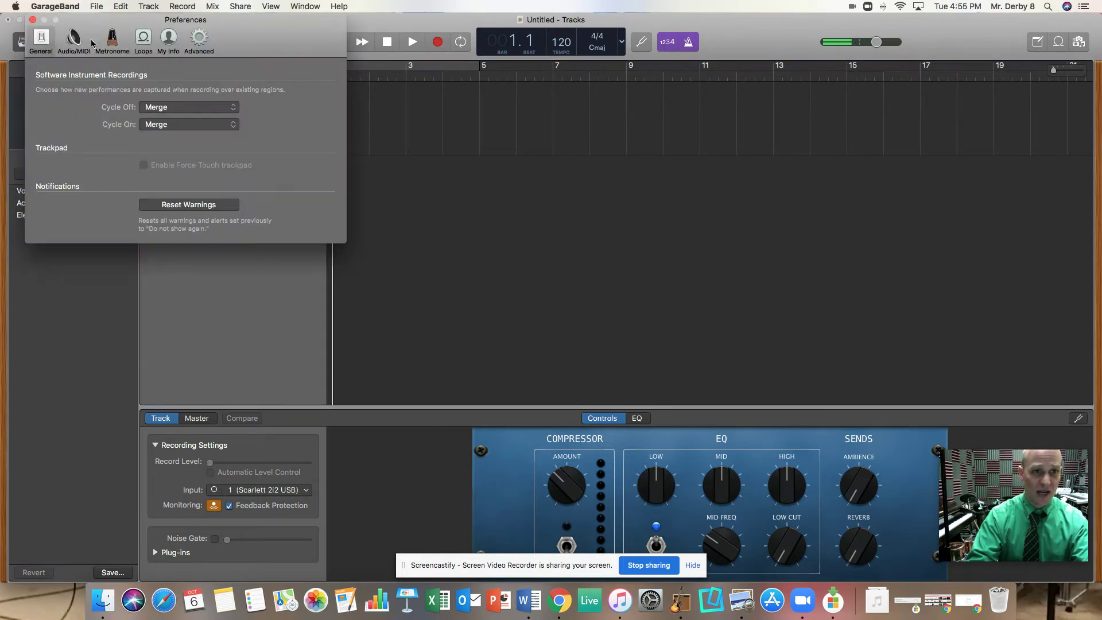
{"action": "left_click", "coordinate": [76, 41]}
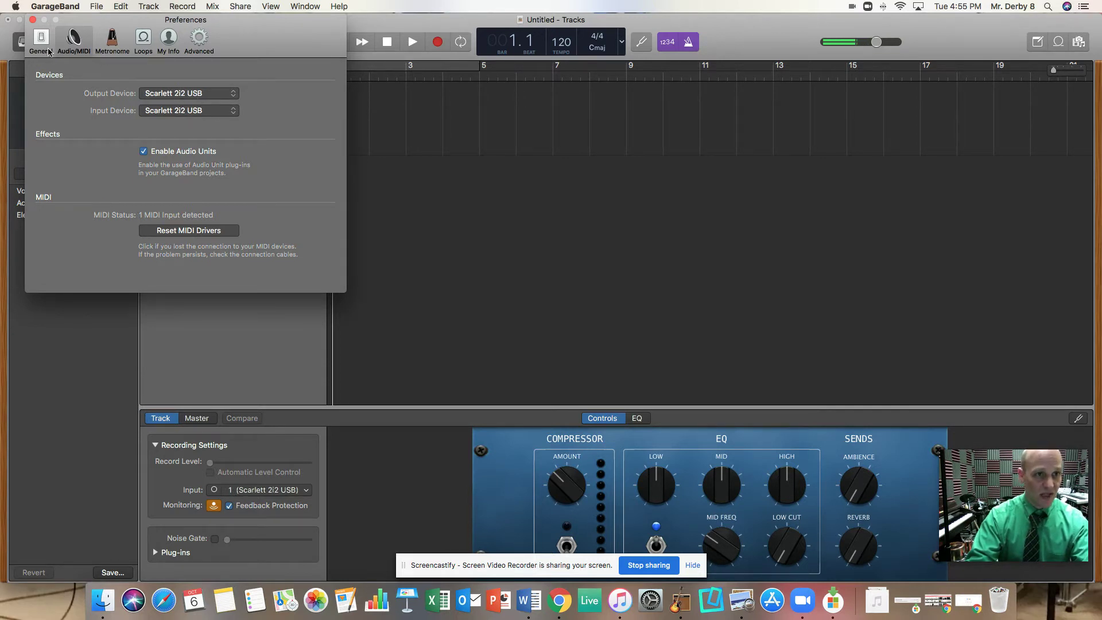
{"action": "left_click", "coordinate": [33, 21]}
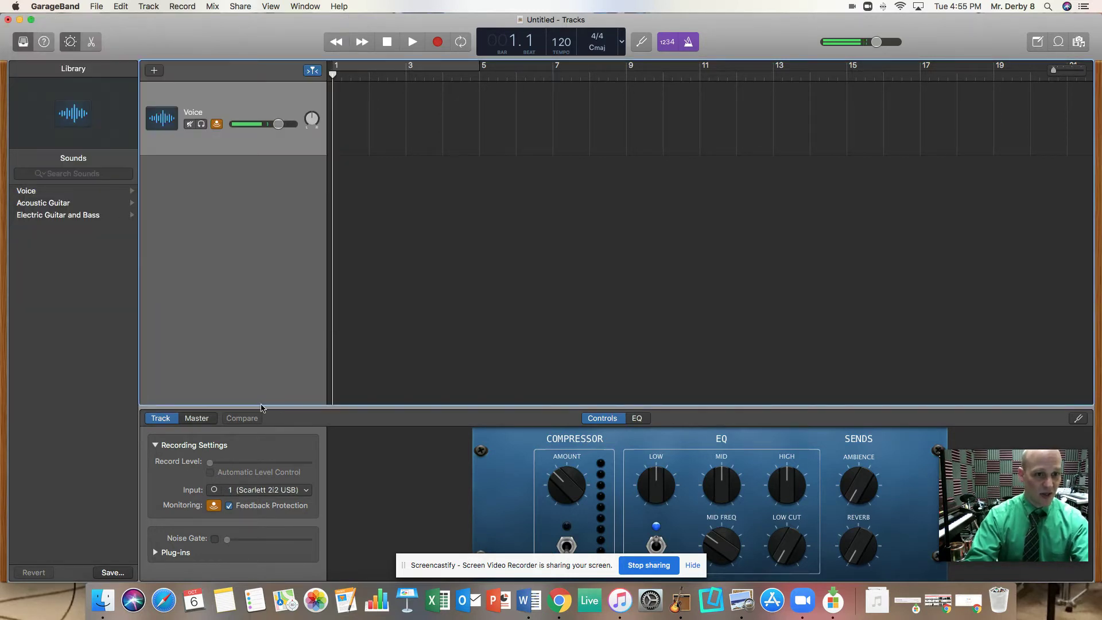
{"action": "left_click", "coordinate": [292, 491]}
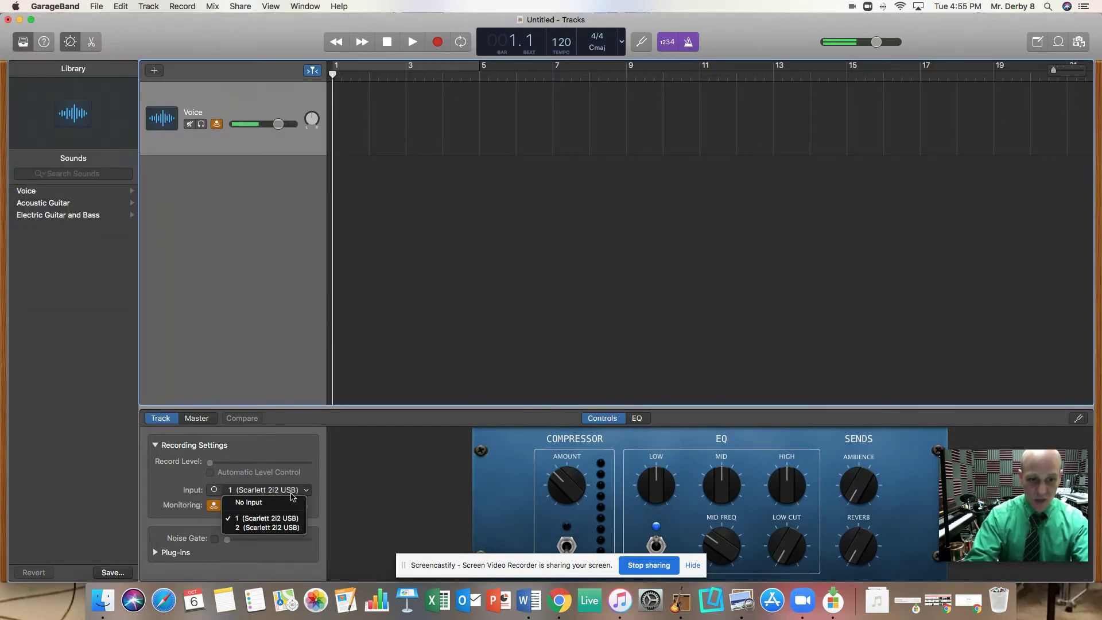
{"action": "left_click", "coordinate": [278, 528]}
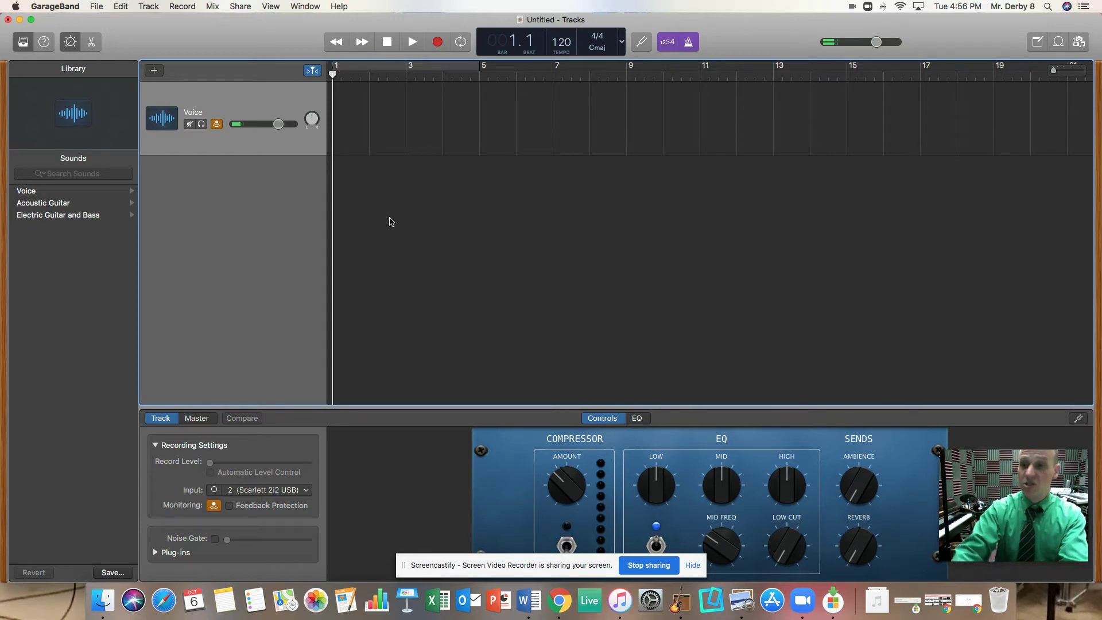
Step: Show the Media Browser and search its music for 'All Of Me'
{"action": "left_click", "coordinate": [269, 7]}
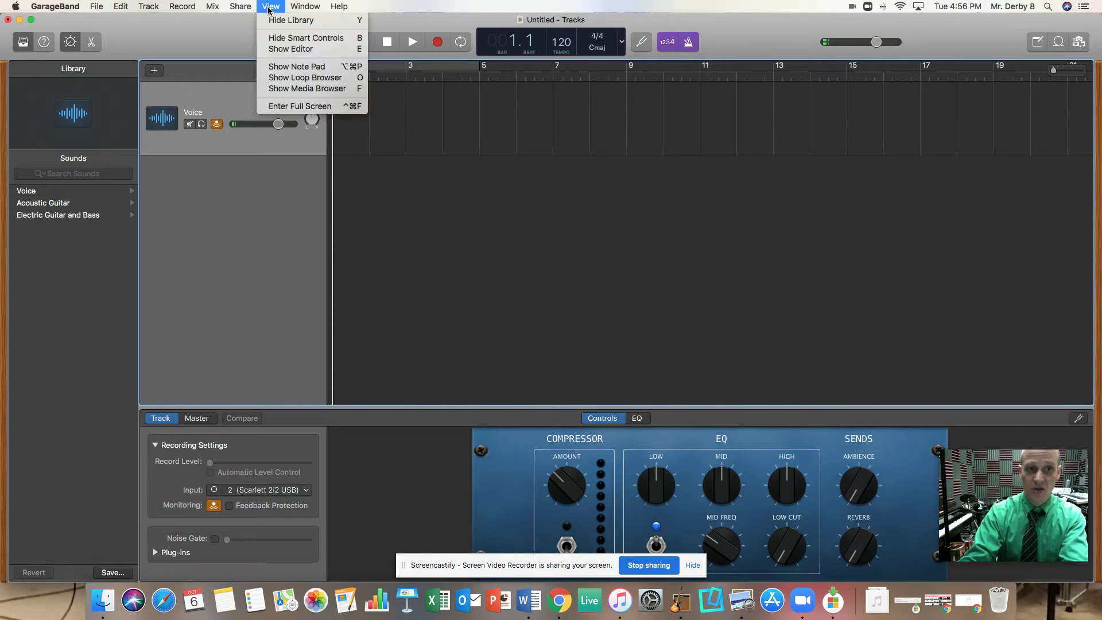
{"action": "left_click", "coordinate": [294, 89]}
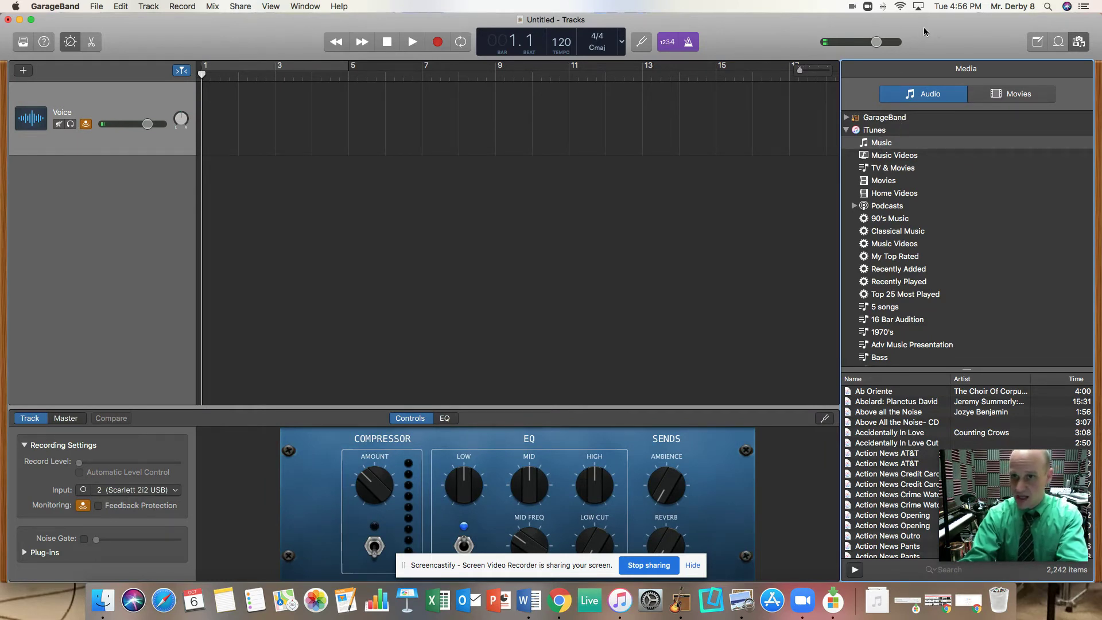
{"action": "left_click_drag", "start_coordinate": [931, 33], "coordinate": [710, 23]}
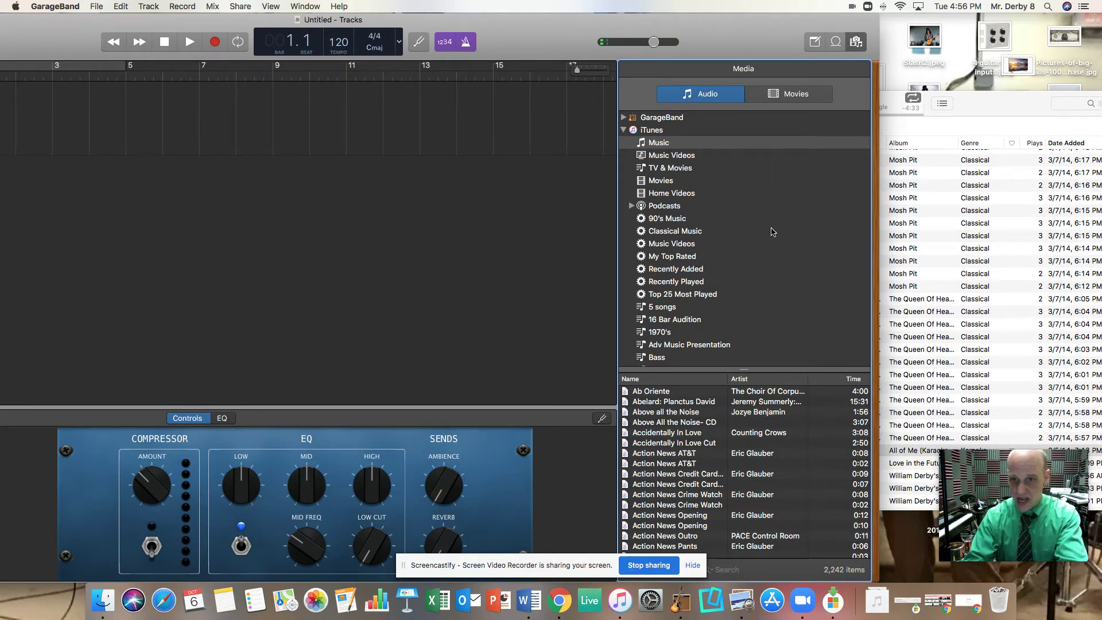
{"action": "left_click_drag", "start_coordinate": [716, 48], "coordinate": [756, 48]}
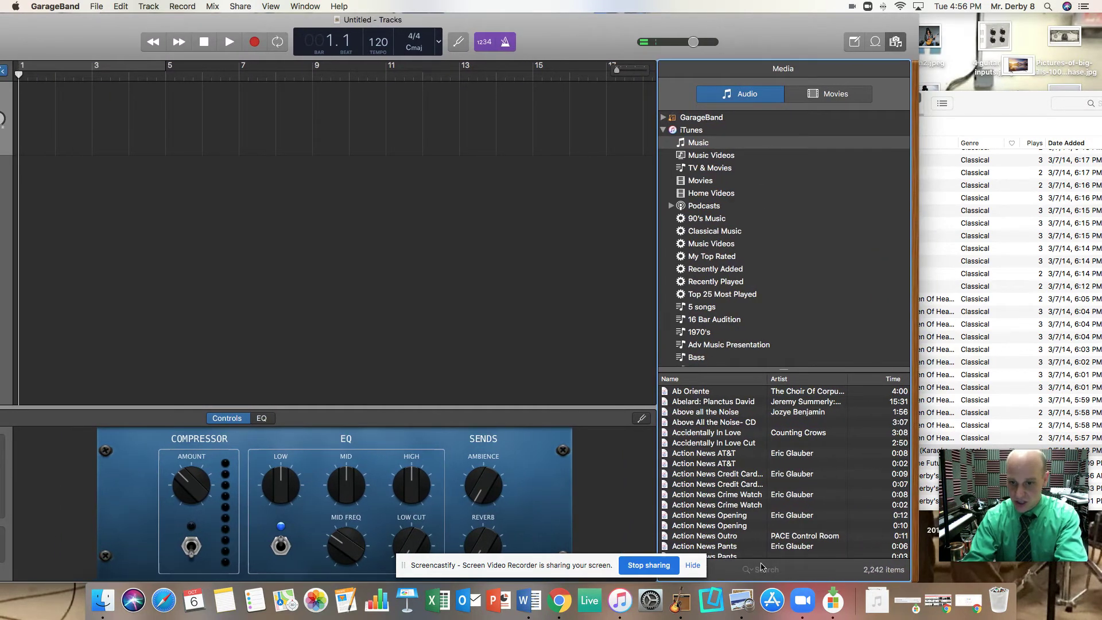
{"action": "left_click", "coordinate": [767, 569]}
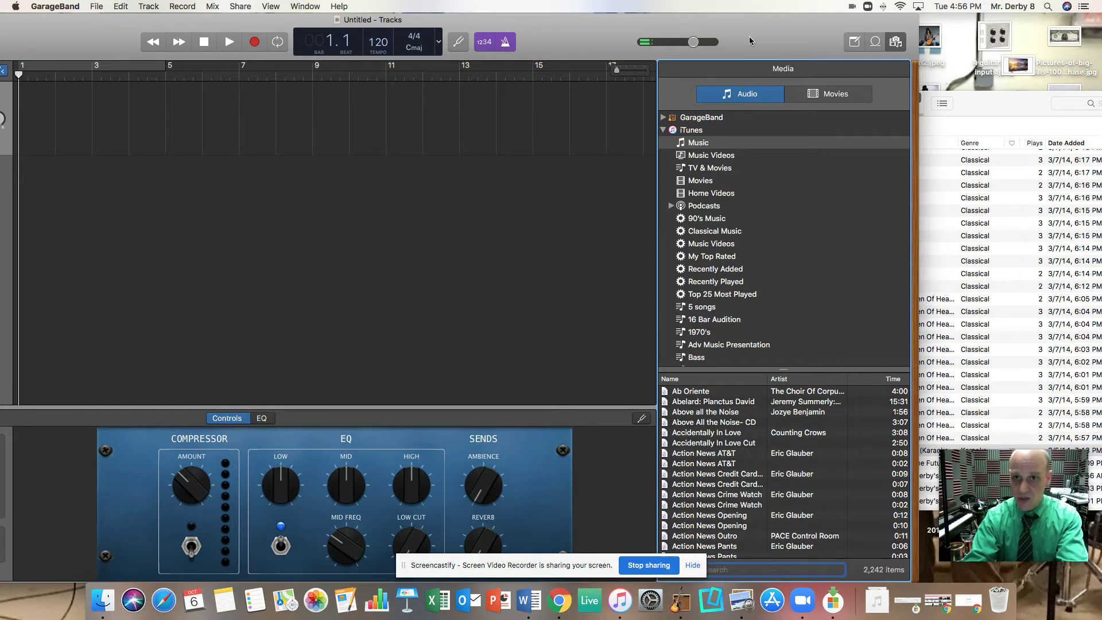
{"action": "left_click_drag", "start_coordinate": [750, 38], "coordinate": [787, 38]}
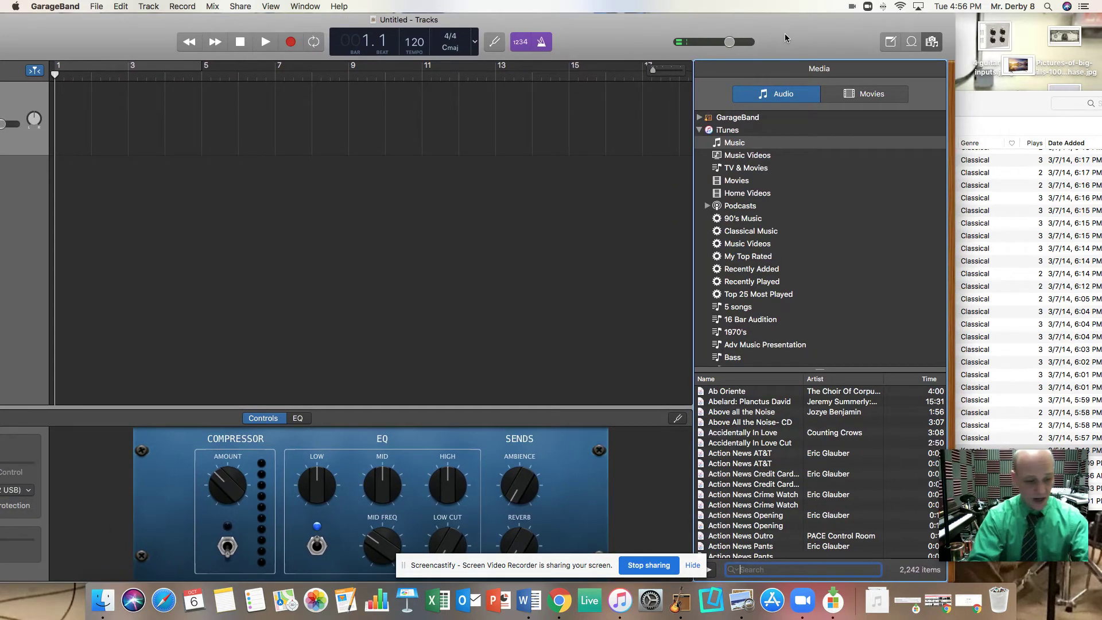
{"action": "type", "text": "All Of Me"}
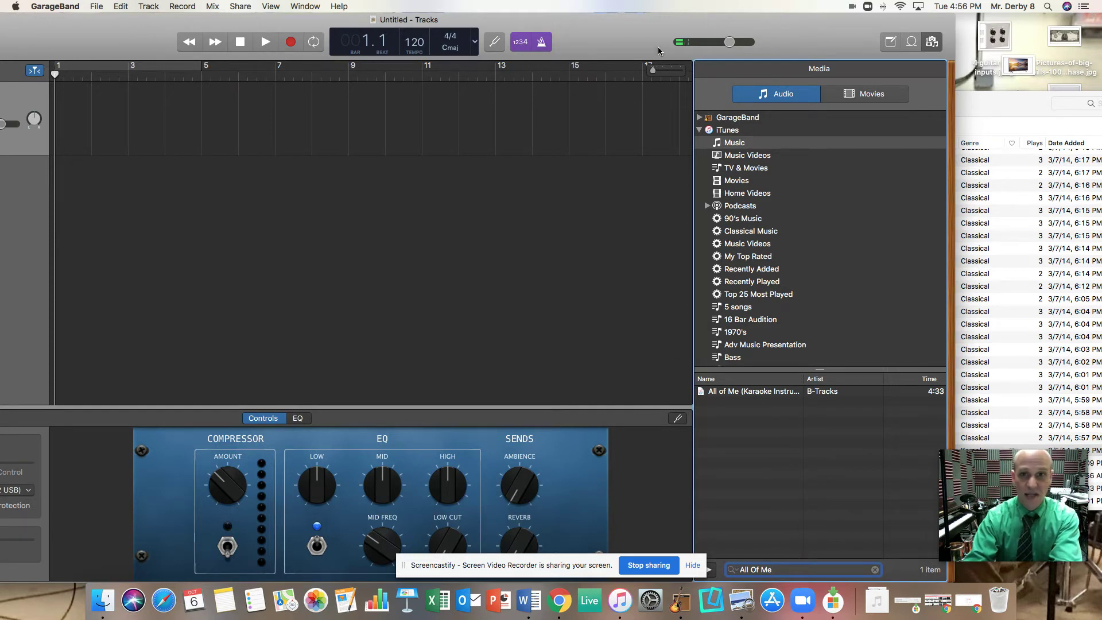
{"action": "left_click_drag", "start_coordinate": [659, 51], "coordinate": [802, 37]}
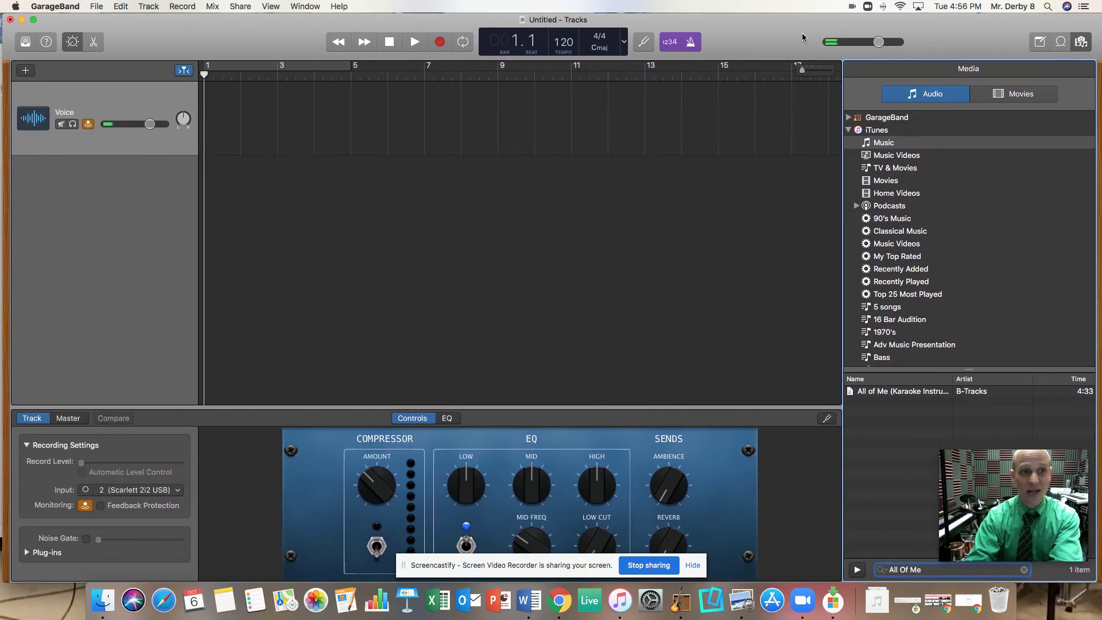
Step: Preview the All of Me karaoke instrumental in iTunes and drag it into the GarageBand project
{"action": "left_click", "coordinate": [624, 608]}
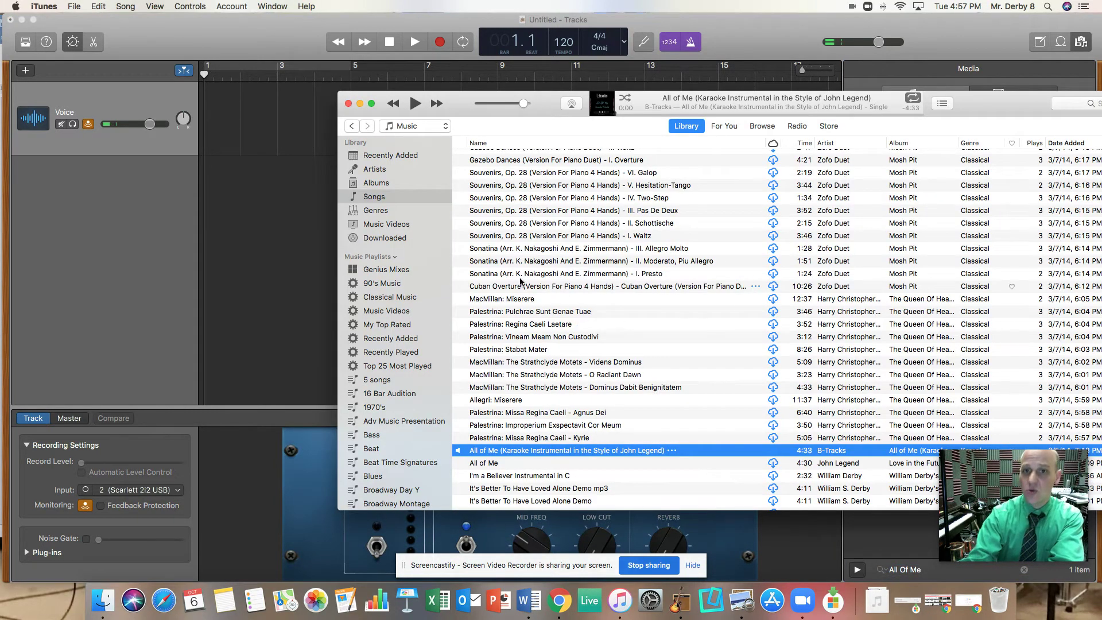
{"action": "double_click", "coordinate": [494, 453]}
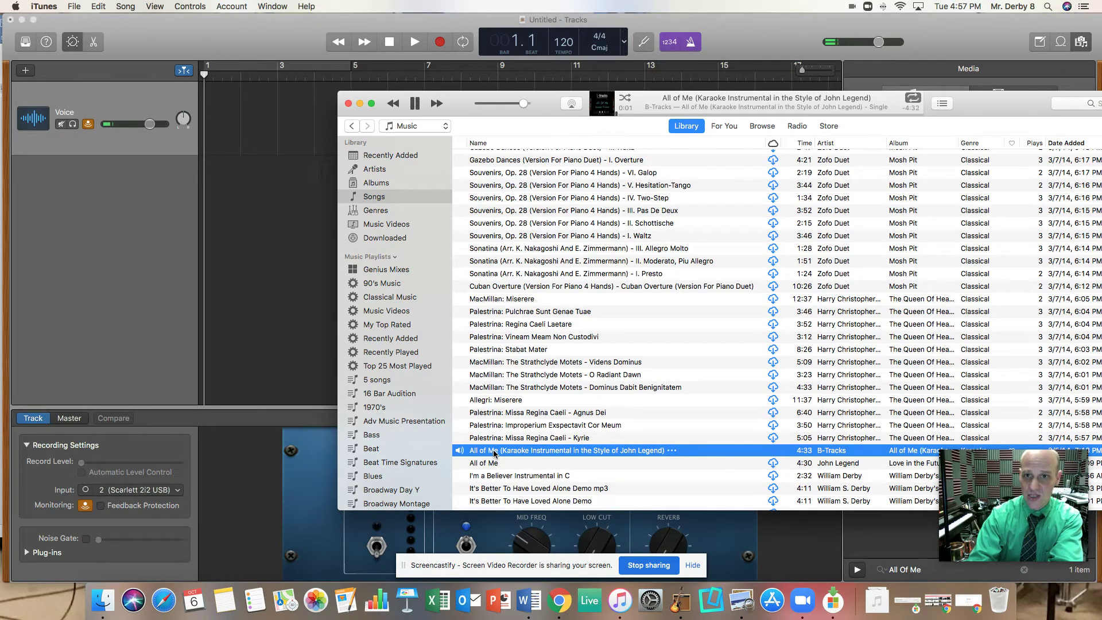
{"action": "left_click", "coordinate": [415, 106]}
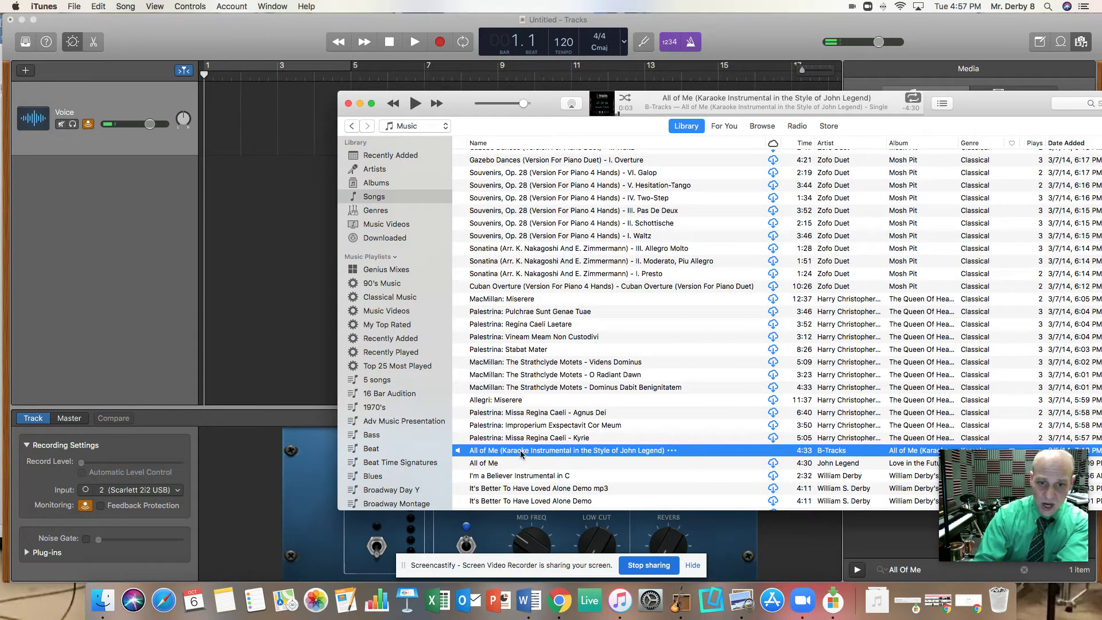
{"action": "left_click_drag", "start_coordinate": [522, 454], "coordinate": [202, 186]}
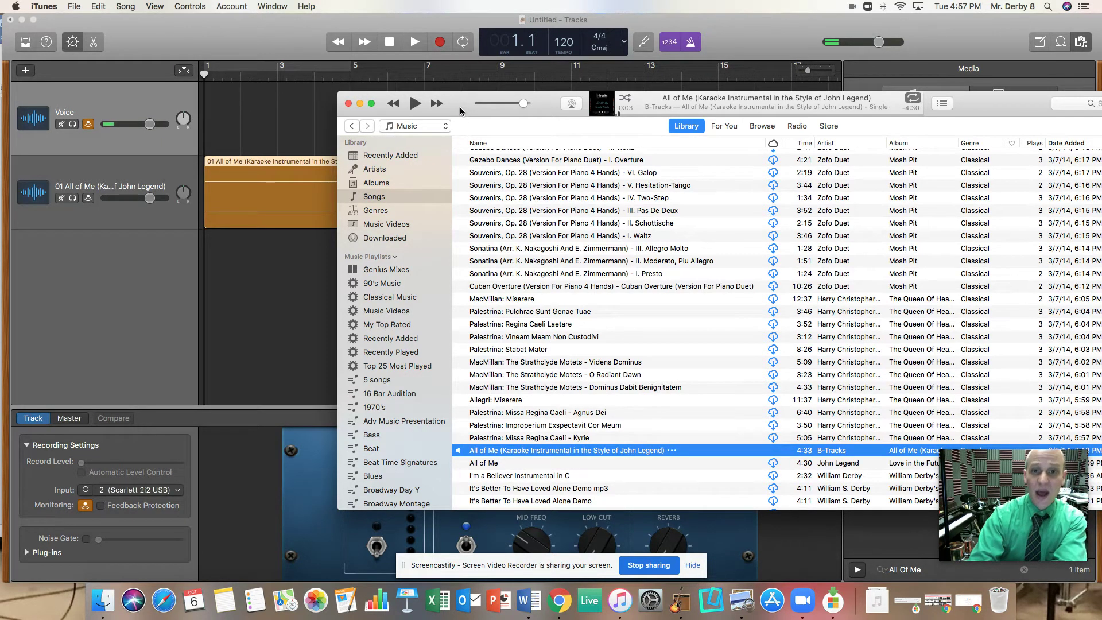
{"action": "left_click", "coordinate": [241, 114]}
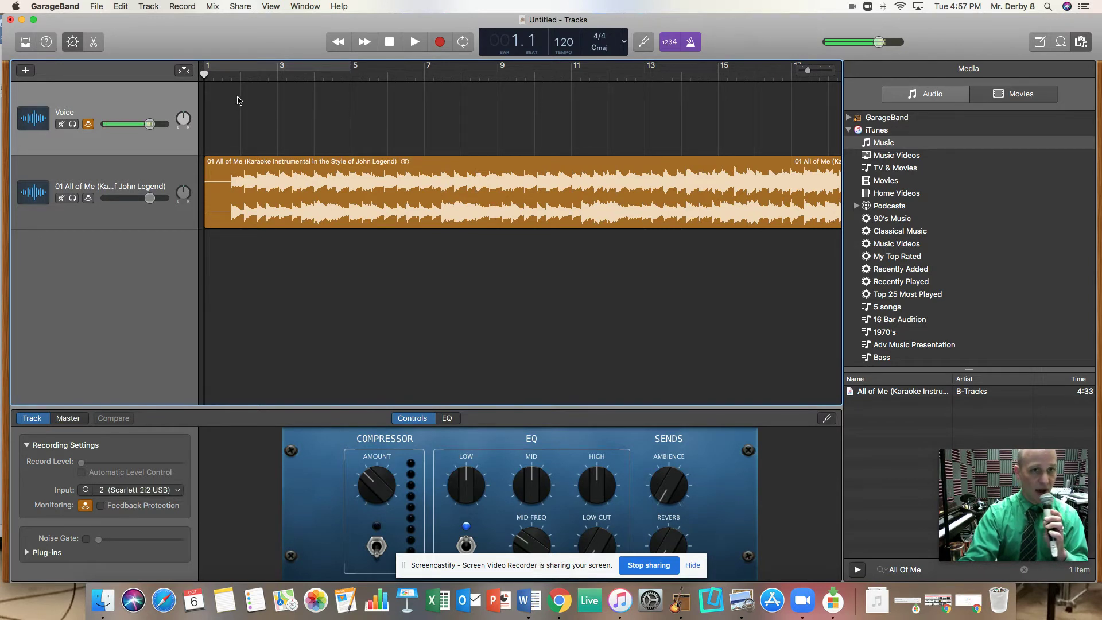
Step: Record vocal take 'Voice#01' on the Voice track from just after bar 1 to about bar 11
{"action": "left_click", "coordinate": [223, 77]}
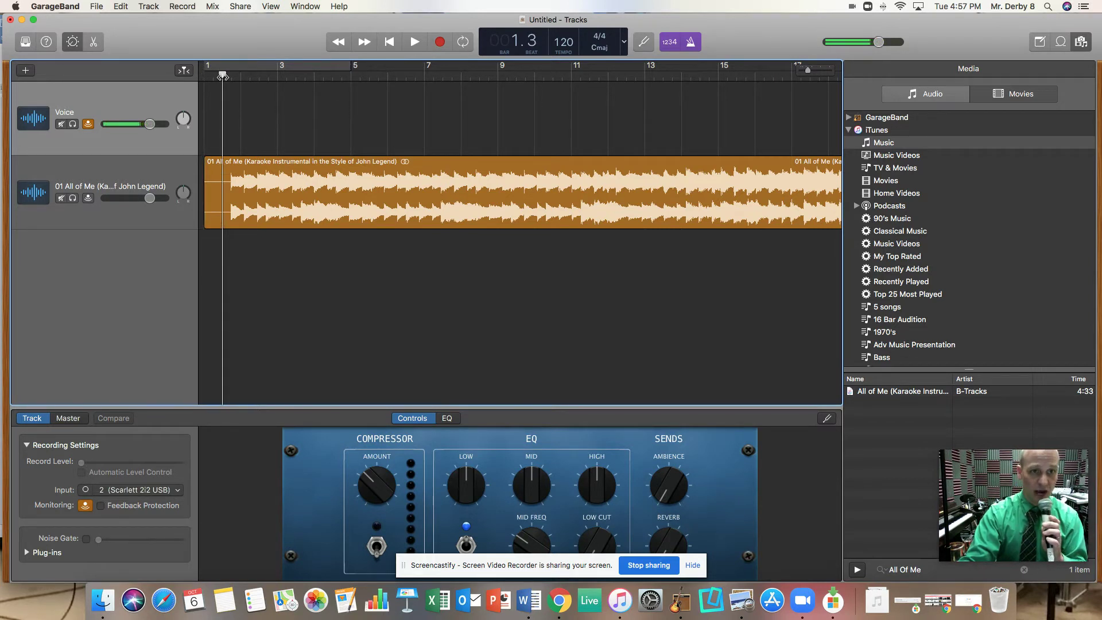
{"action": "left_click", "coordinate": [441, 43]}
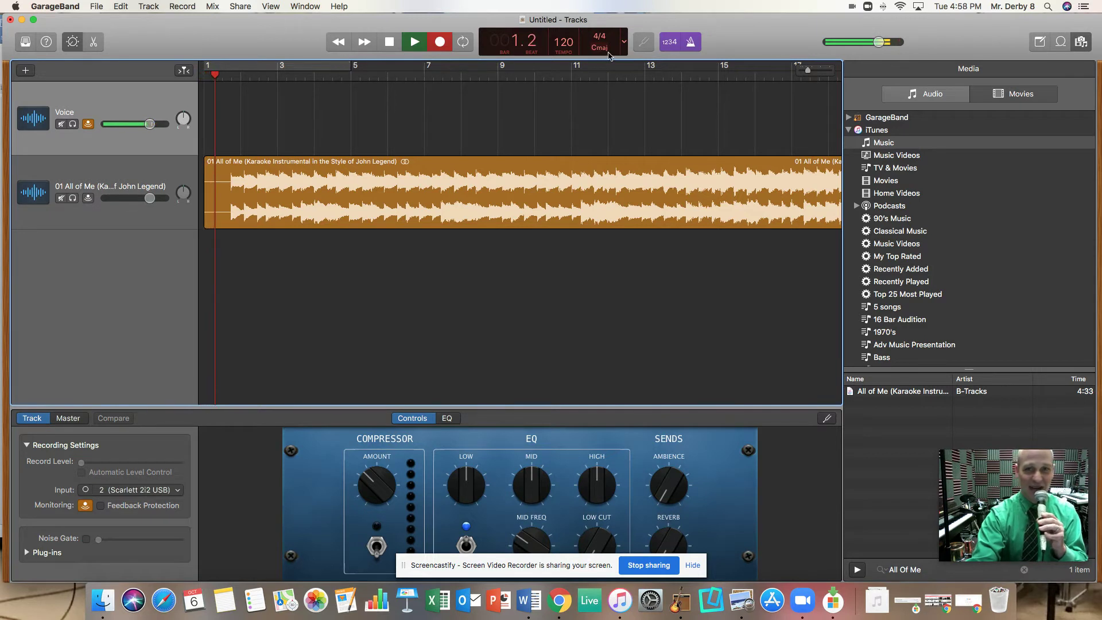
{"action": "left_click", "coordinate": [670, 41]}
{"action": "left_click", "coordinate": [692, 42]}
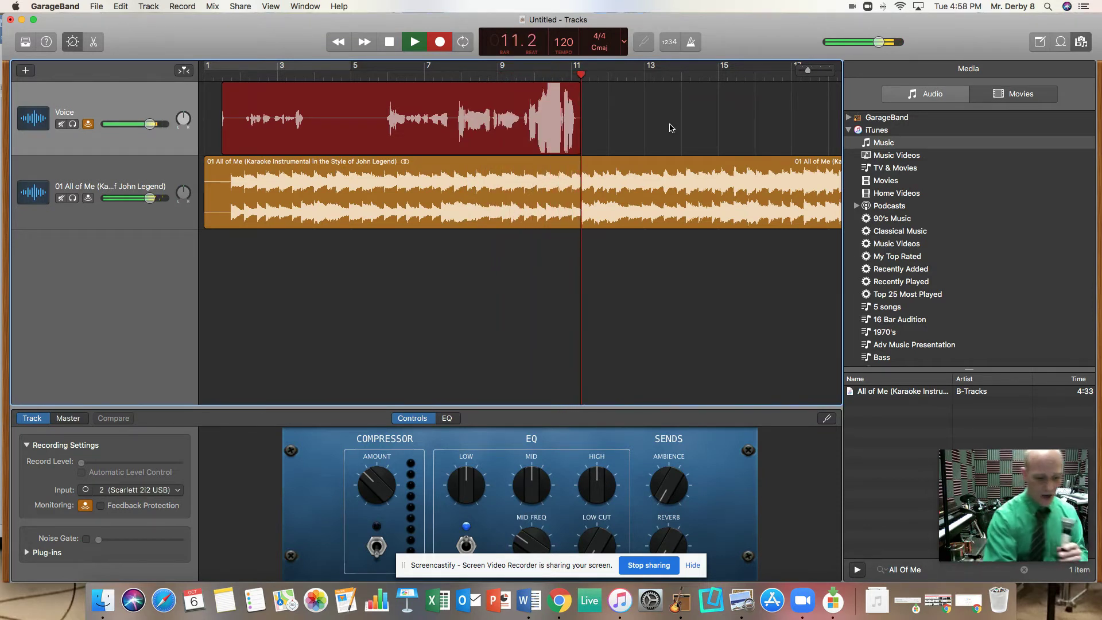
{"action": "key", "text": "space"}
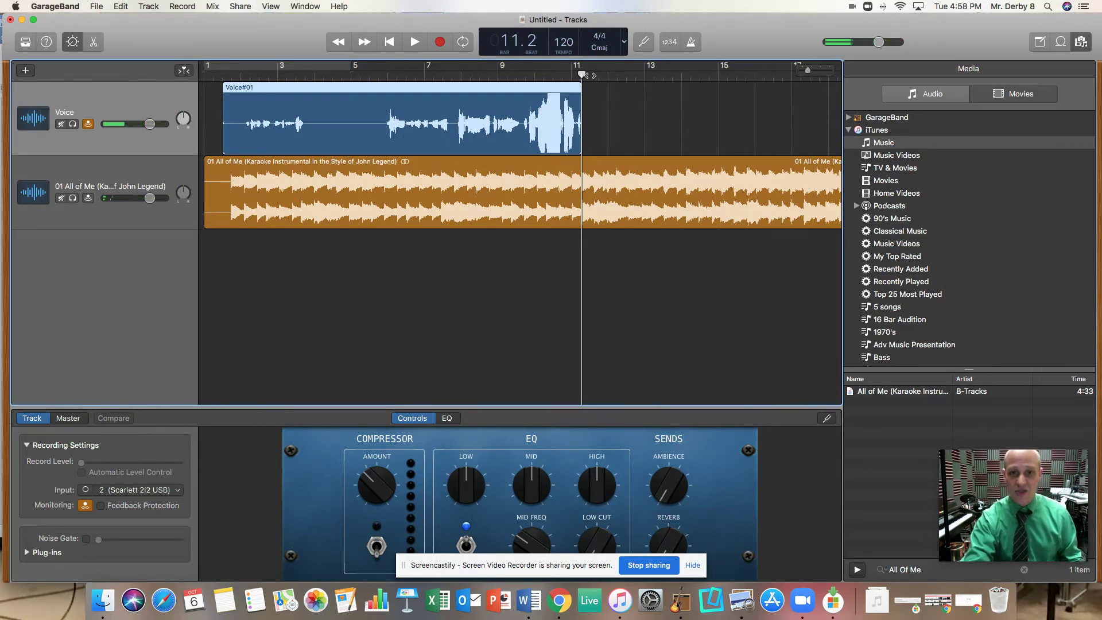
Step: Play back the Voice#01 take starting from bar 5
{"action": "left_click", "coordinate": [378, 76]}
{"action": "key", "text": "space"}
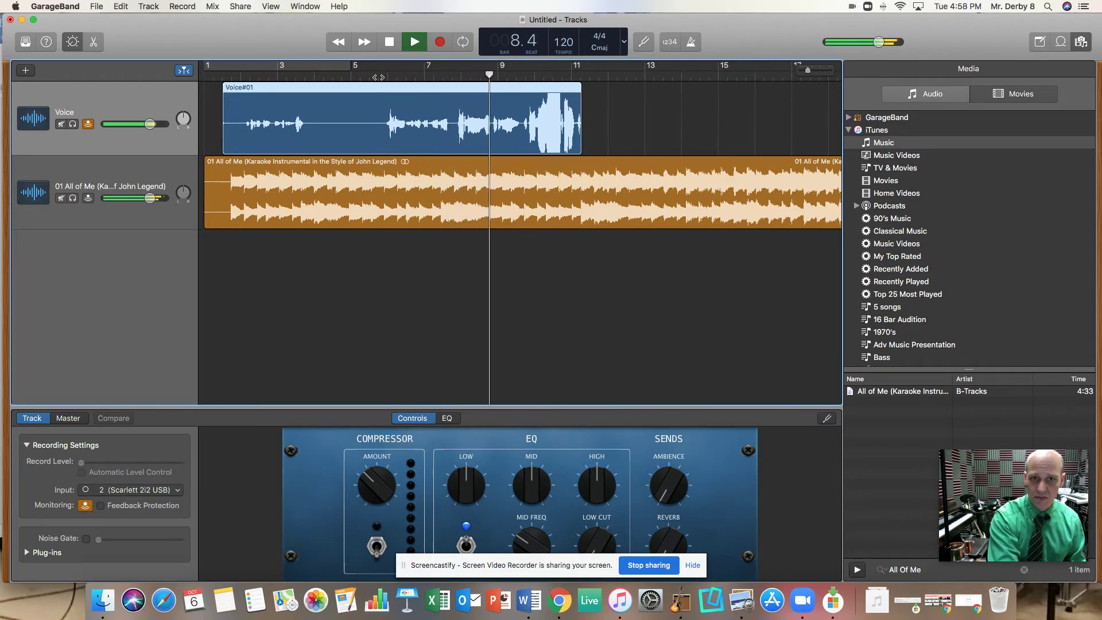
{"action": "scroll", "coordinate": [517, 229], "scroll_direction": "right", "scroll_amount": 1}
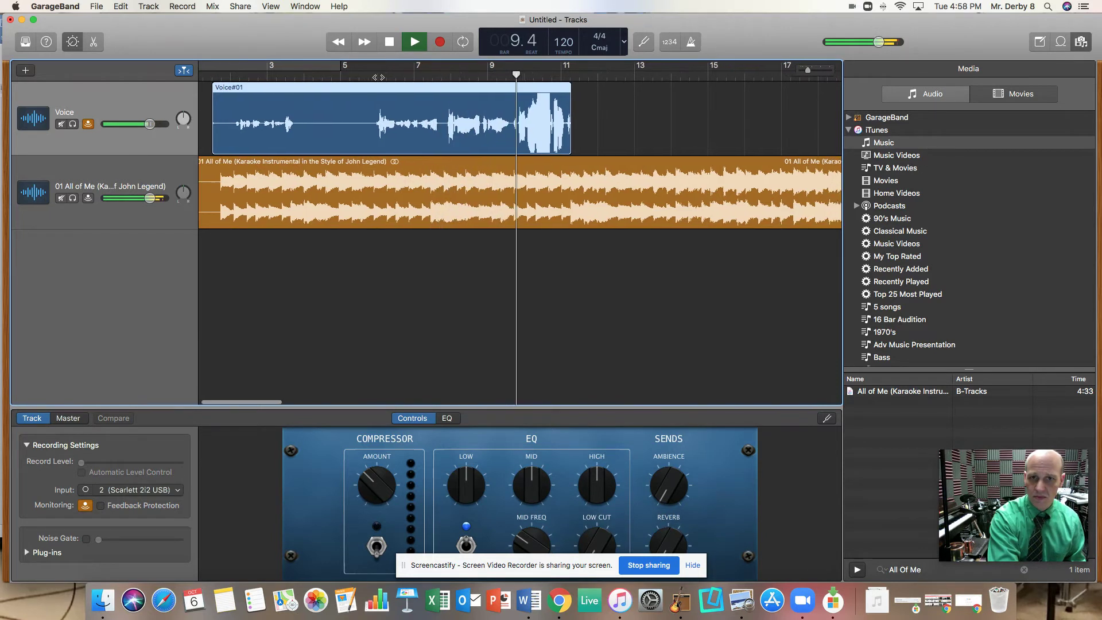
{"action": "key", "text": "space"}
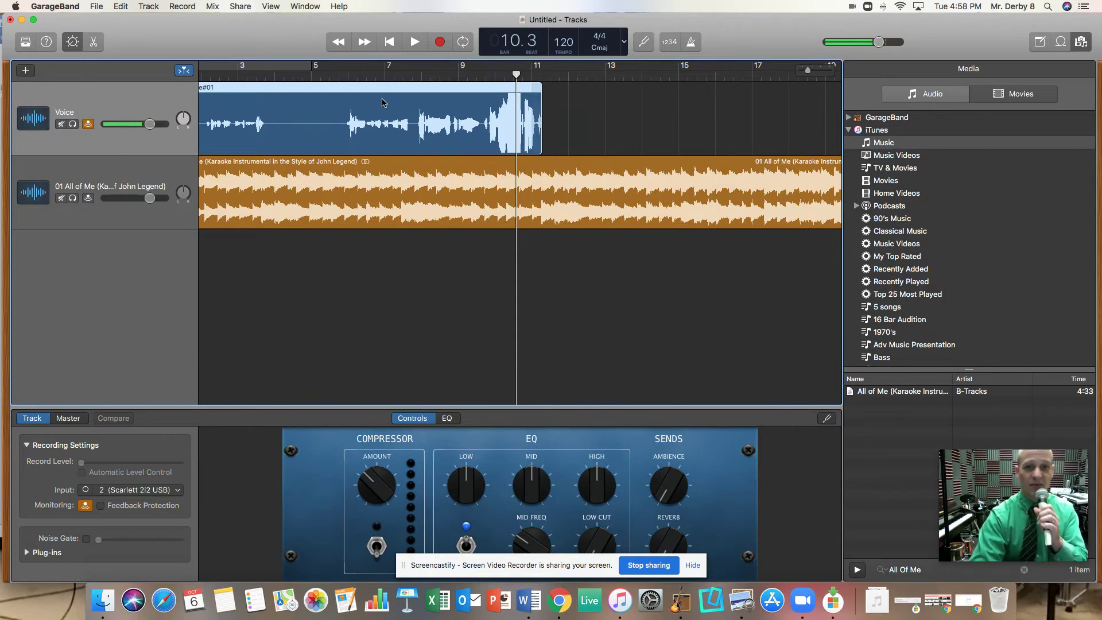
Step: Delete the Voice#01 take and return the playhead to bar 1
{"action": "key", "text": "Delete"}
{"action": "scroll", "coordinate": [405, 107], "scroll_direction": "left", "scroll_amount": 2}
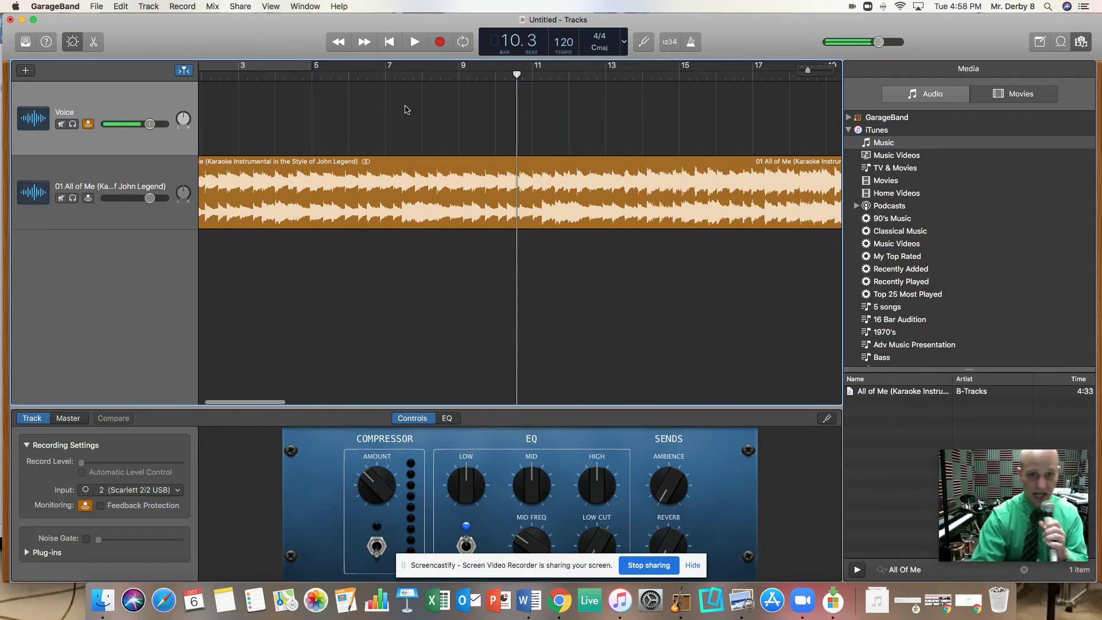
{"action": "left_click", "coordinate": [220, 77]}
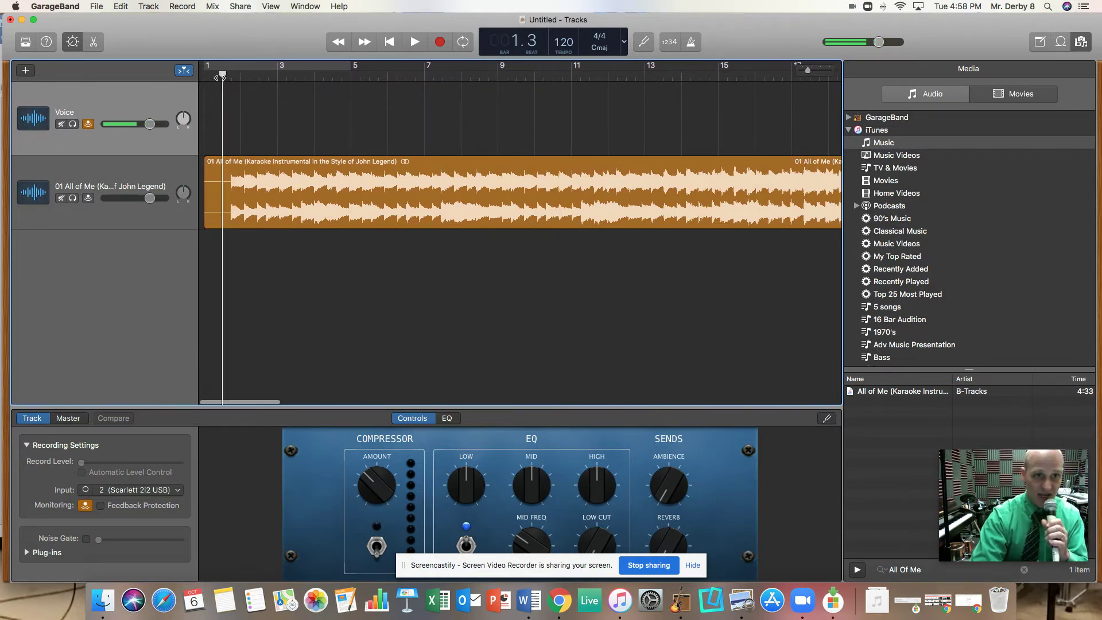
{"action": "left_click", "coordinate": [440, 42]}
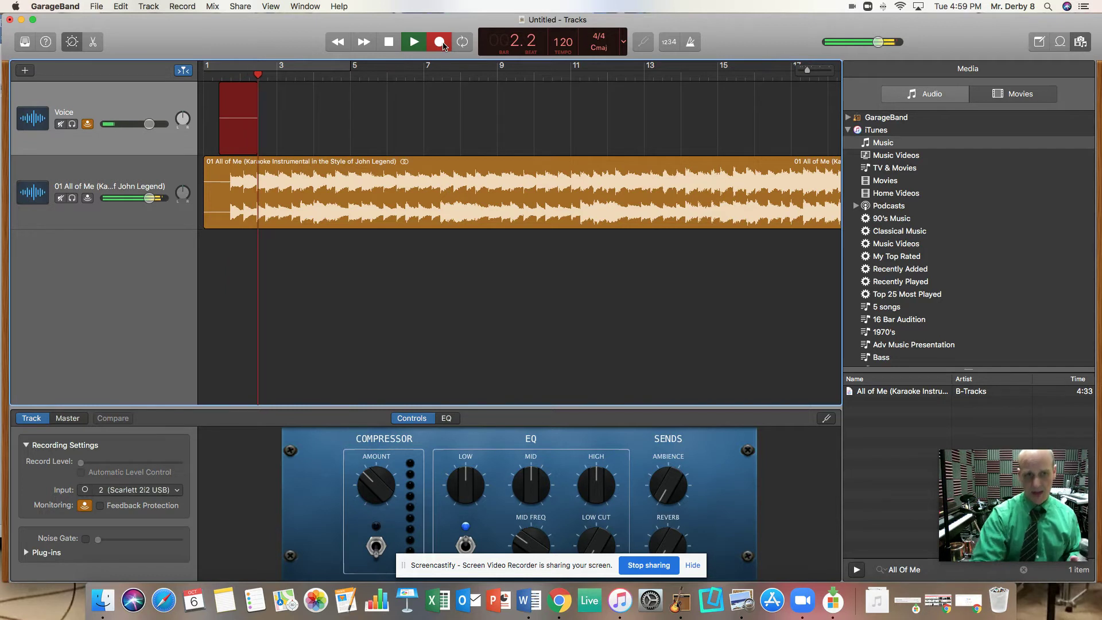
{"action": "left_click", "coordinate": [440, 42]}
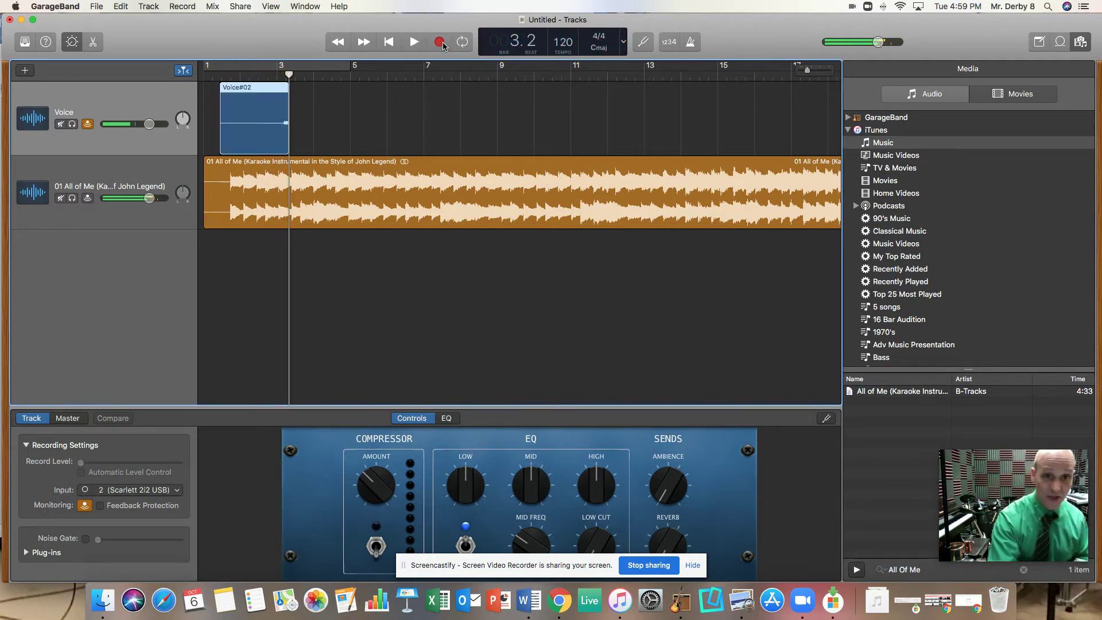
{"action": "key", "text": "super+z"}
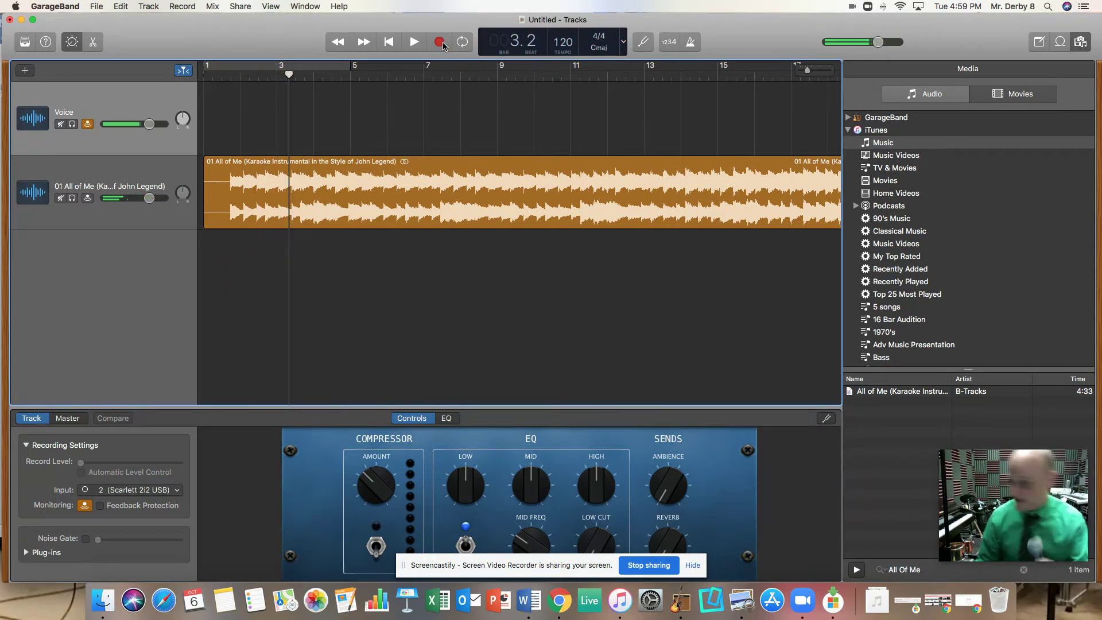
{"action": "left_click", "coordinate": [440, 43]}
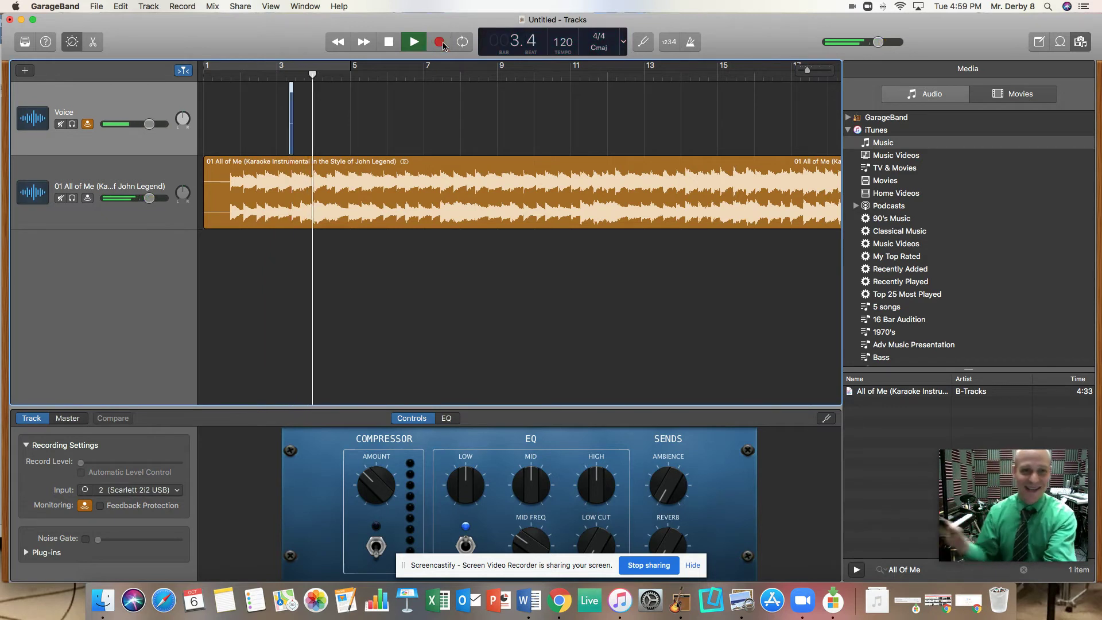
{"action": "left_click", "coordinate": [441, 43]}
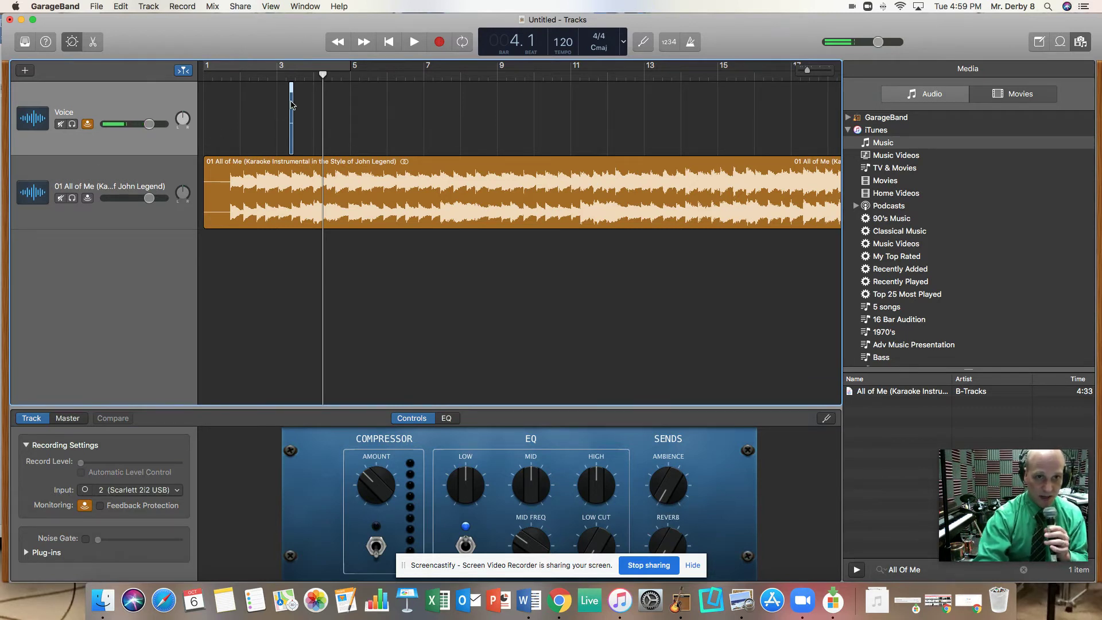
{"action": "key", "text": "Delete"}
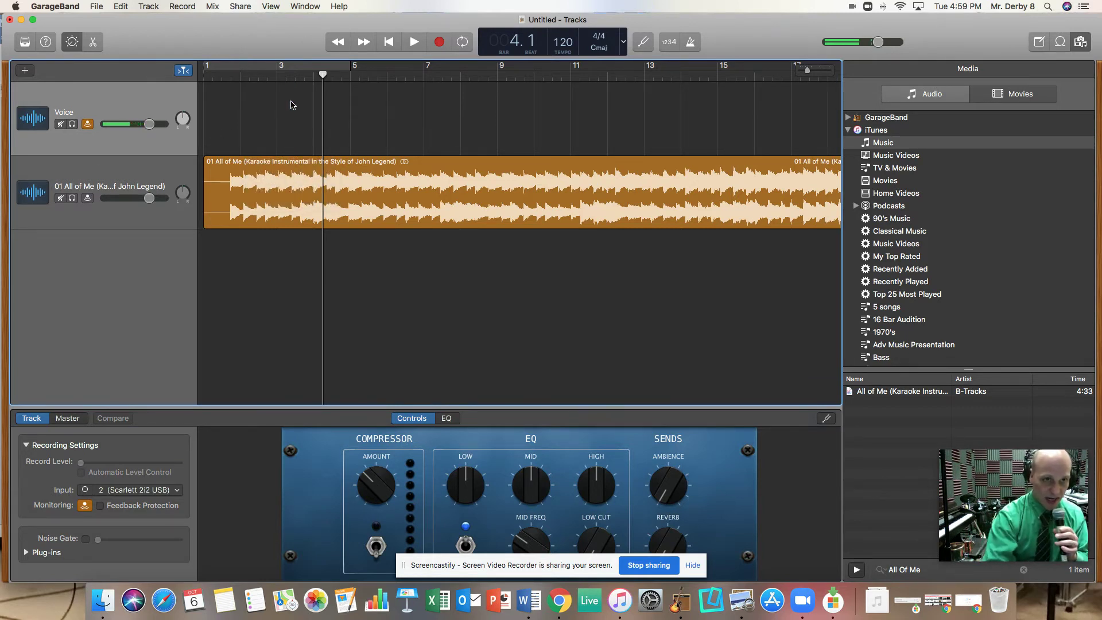
{"action": "left_click", "coordinate": [390, 42]}
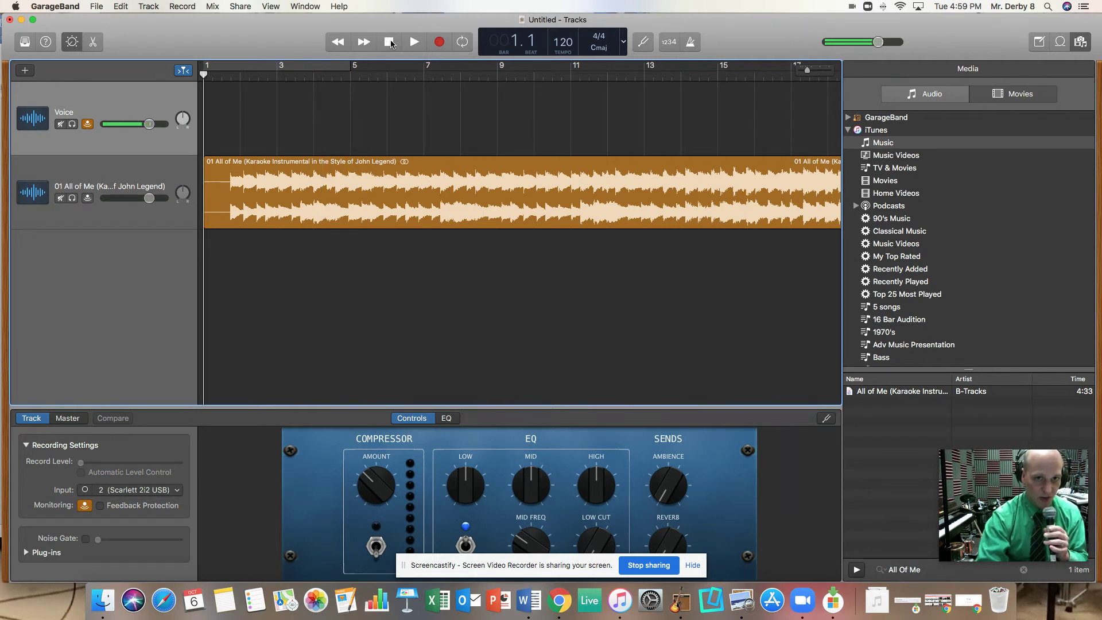
Step: Record a new vocal take on the Voice track from the song's start to about bar 13
{"action": "left_click", "coordinate": [440, 42]}
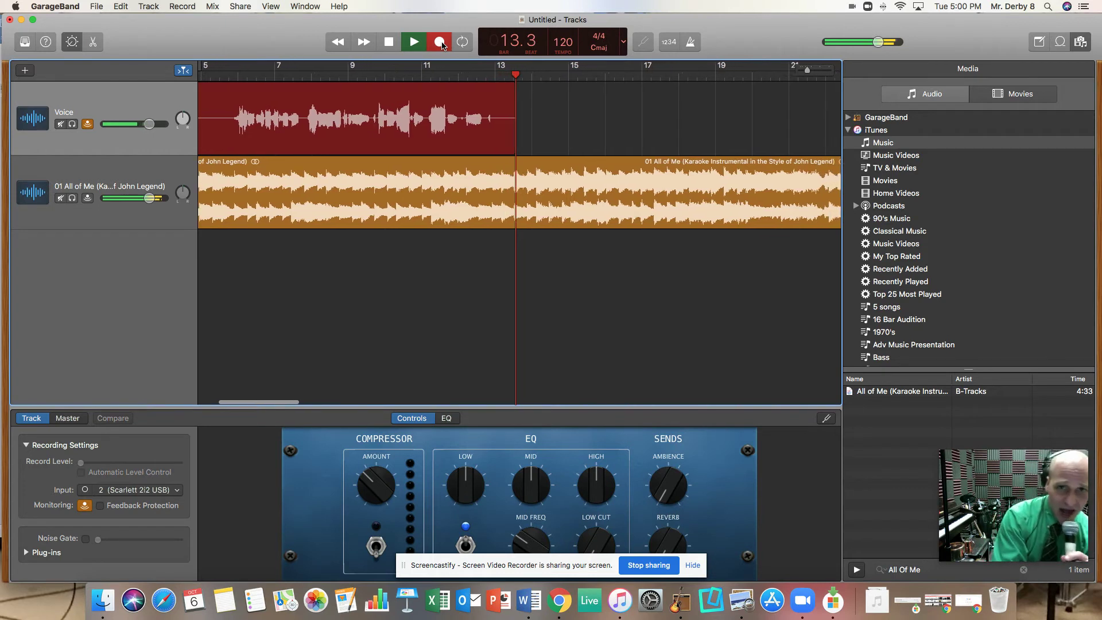
{"action": "left_click", "coordinate": [441, 42]}
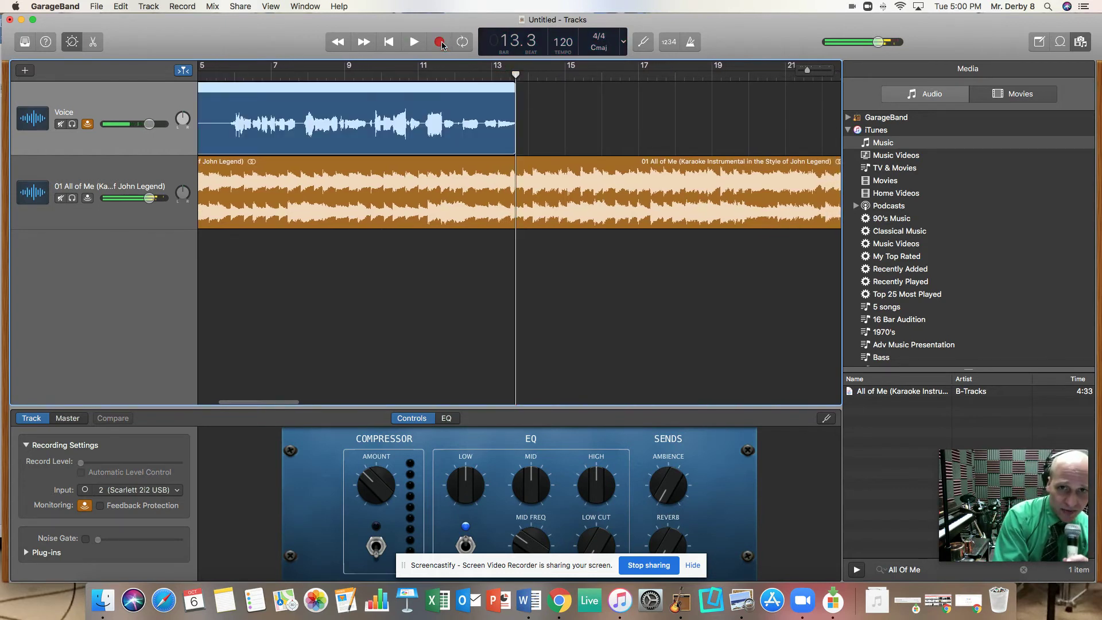
Step: Add a new track with duplicate settings and mute the first Voice track
{"action": "left_click", "coordinate": [157, 6]}
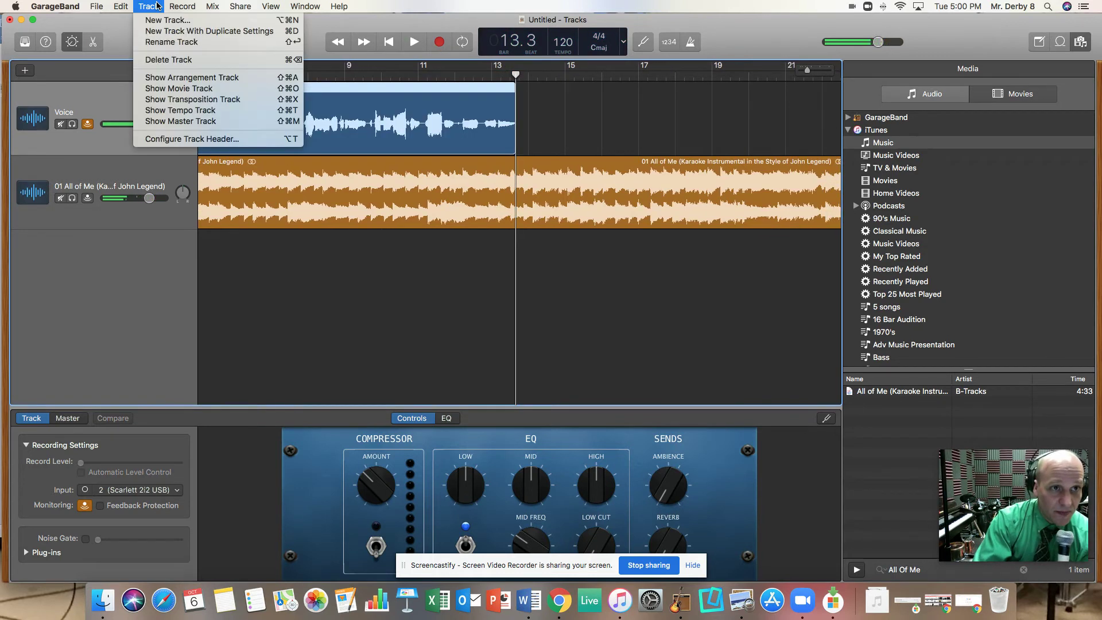
{"action": "left_click", "coordinate": [165, 32]}
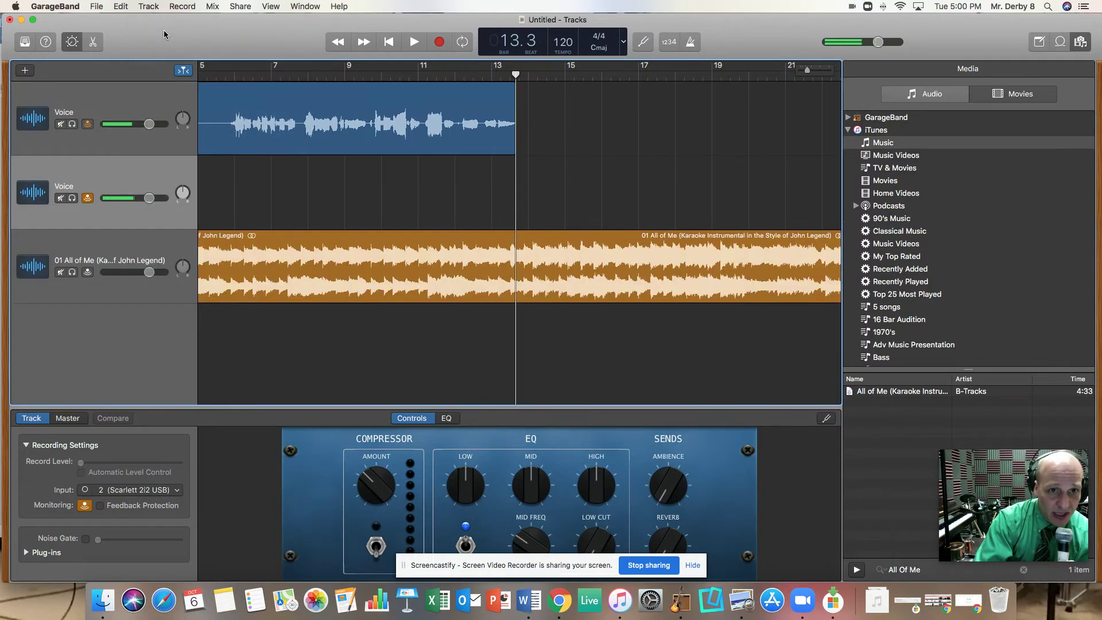
{"action": "left_click", "coordinate": [61, 124]}
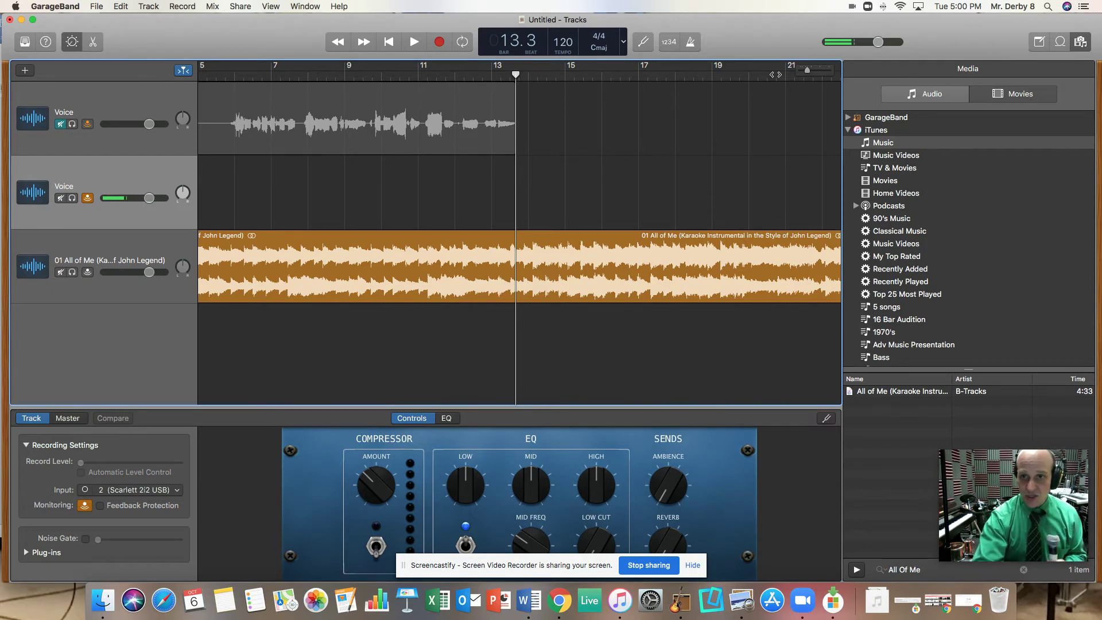
{"action": "left_click_drag", "start_coordinate": [807, 70], "coordinate": [793, 71]}
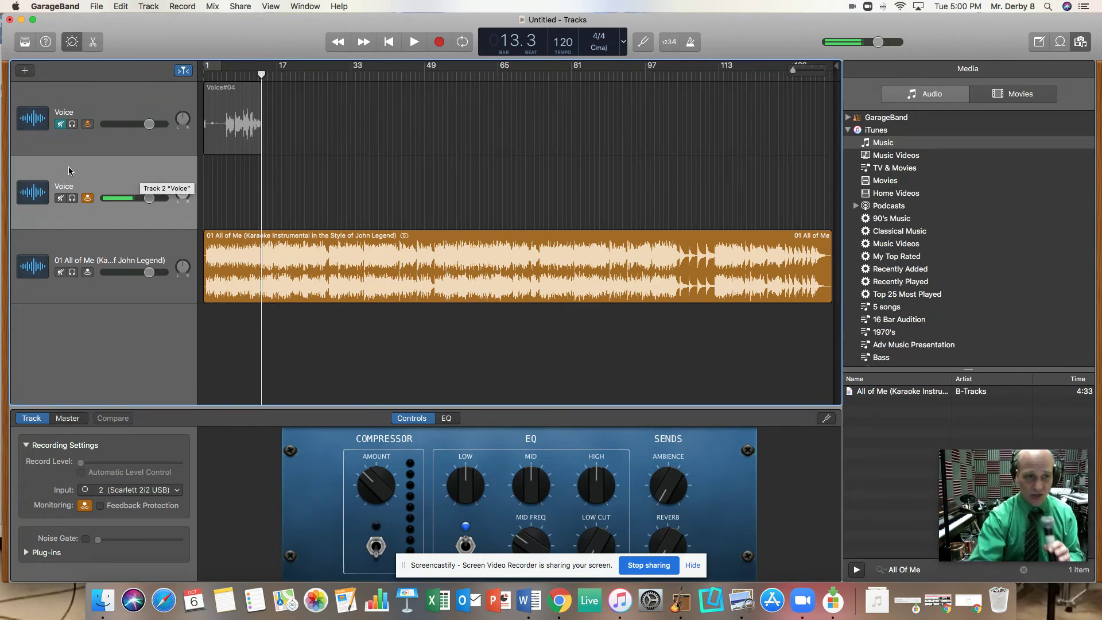
Step: Rename the second track to 'Voice 2'
{"action": "double_click", "coordinate": [73, 186]}
{"action": "left_click", "coordinate": [73, 186]}
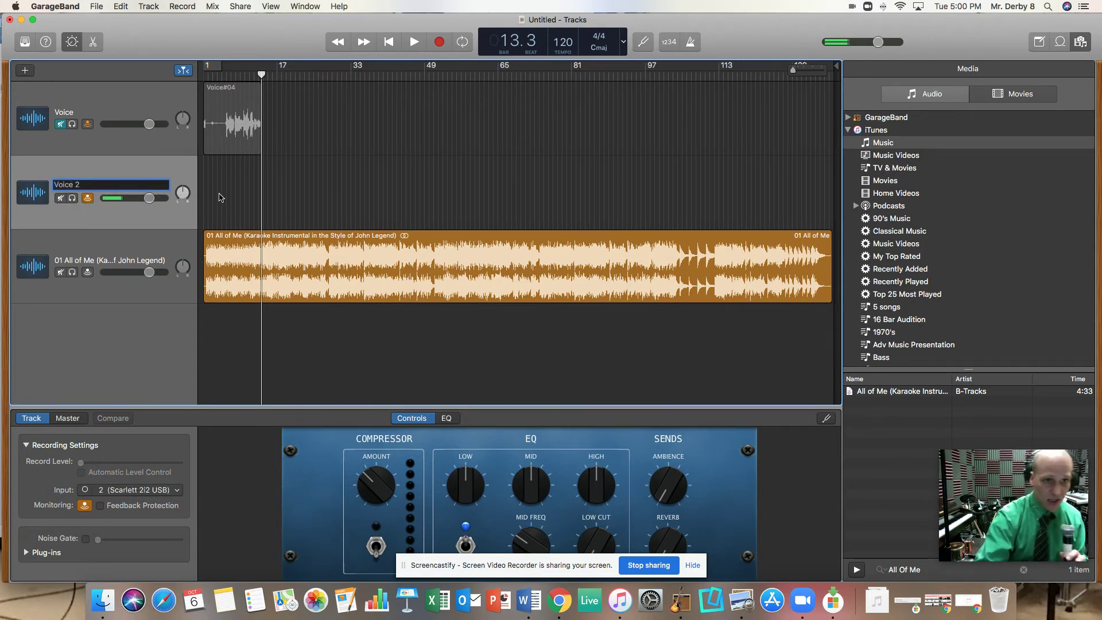
{"action": "left_click", "coordinate": [239, 192]}
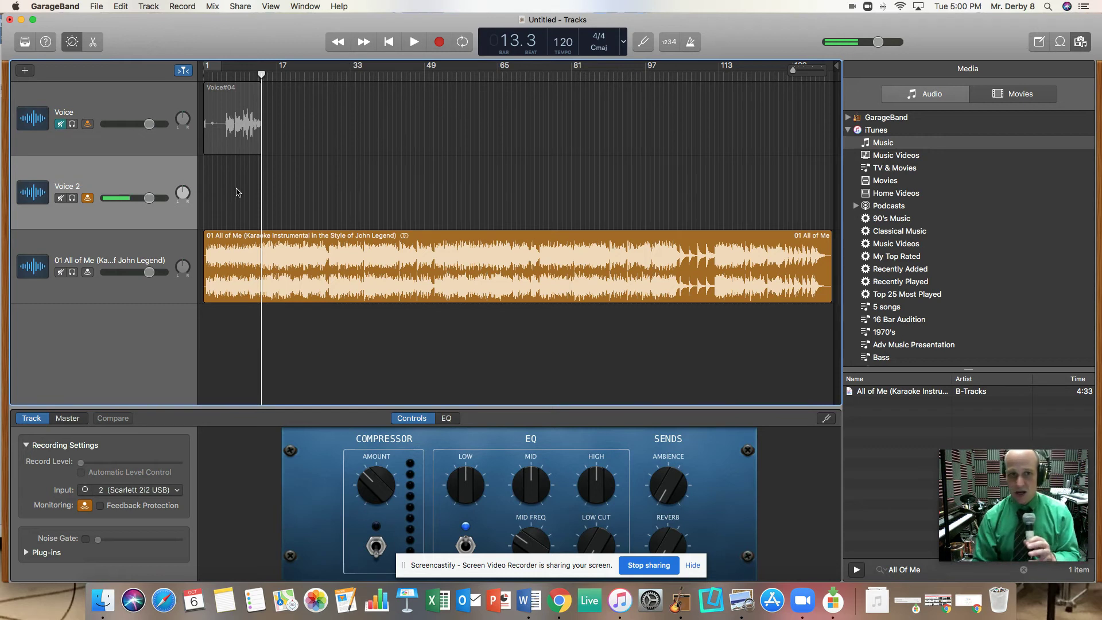
Step: Split the Voice#04 take at bar 5 and delete both resulting pieces
{"action": "left_click", "coordinate": [223, 106]}
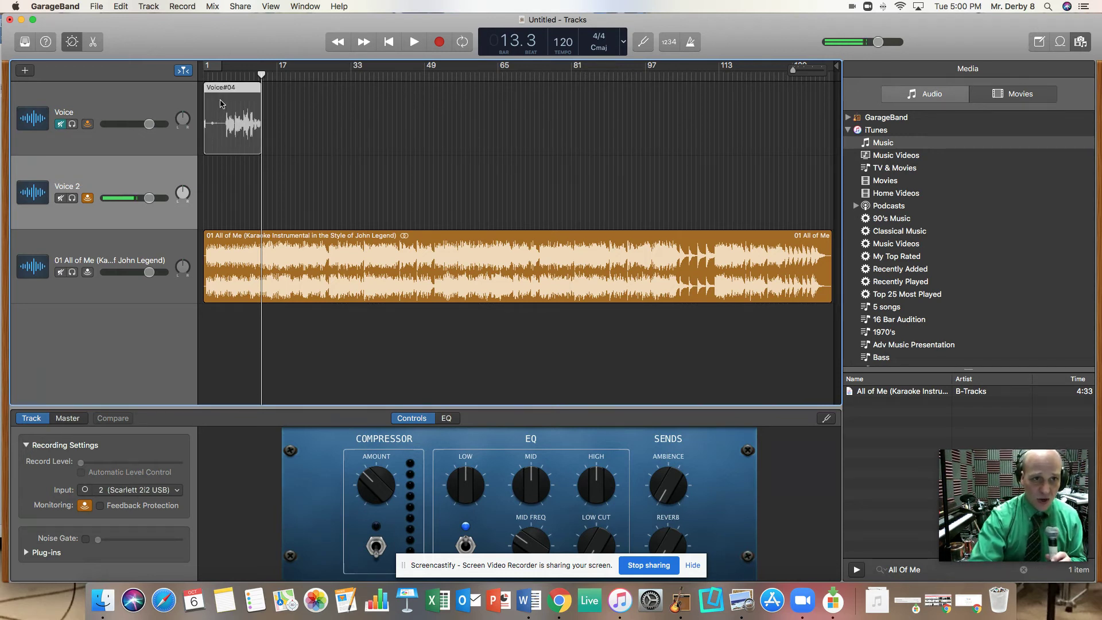
{"action": "left_click", "coordinate": [218, 97]}
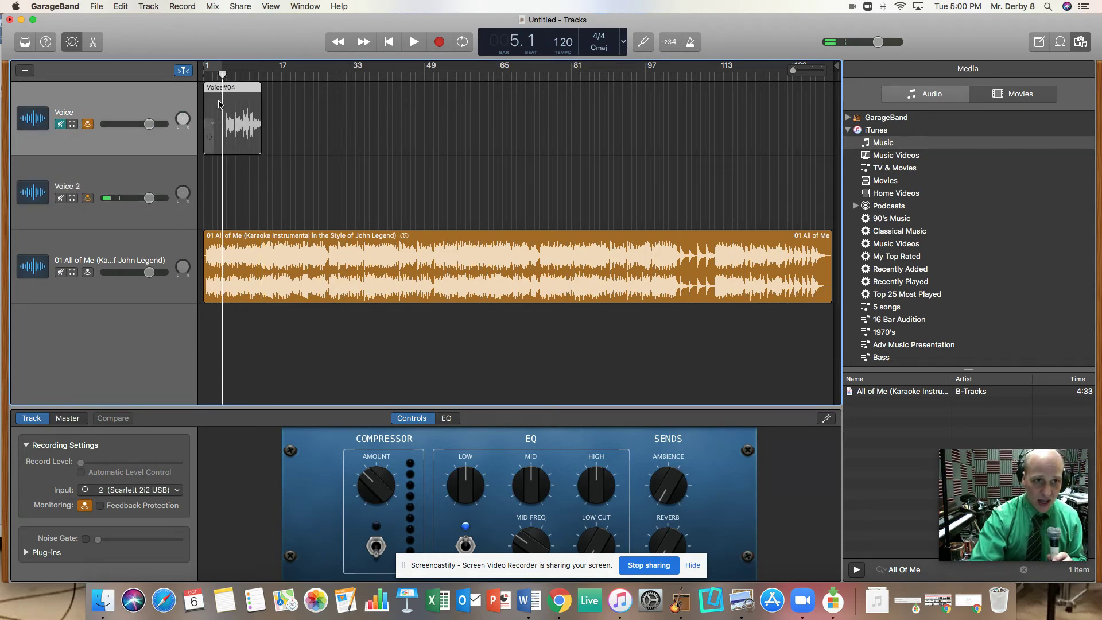
{"action": "left_click", "coordinate": [219, 105]}
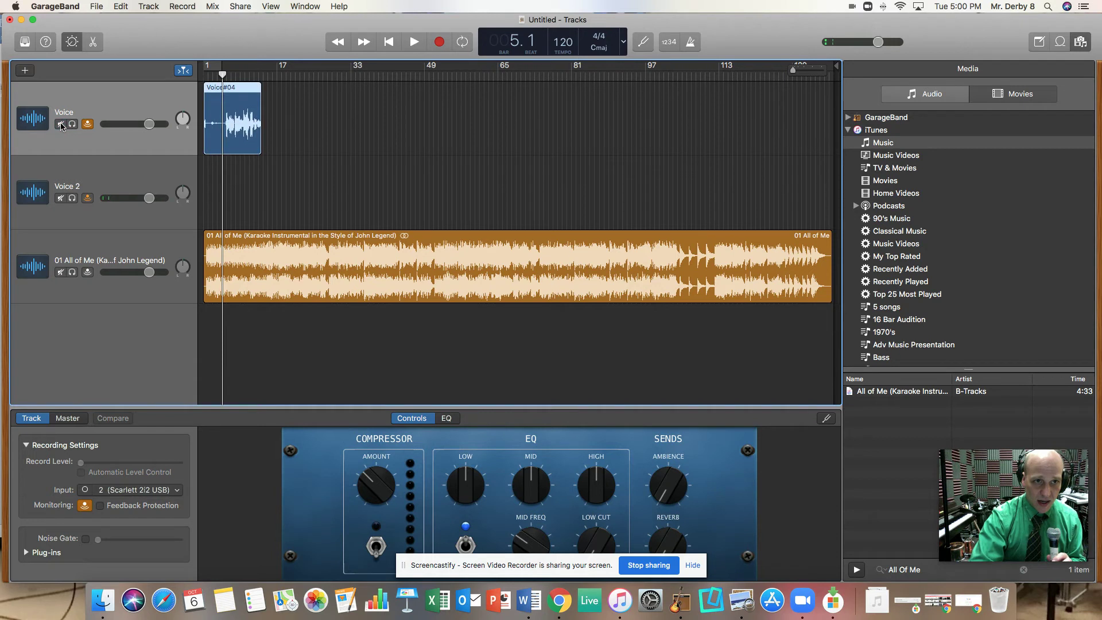
{"action": "right_click", "coordinate": [223, 104]}
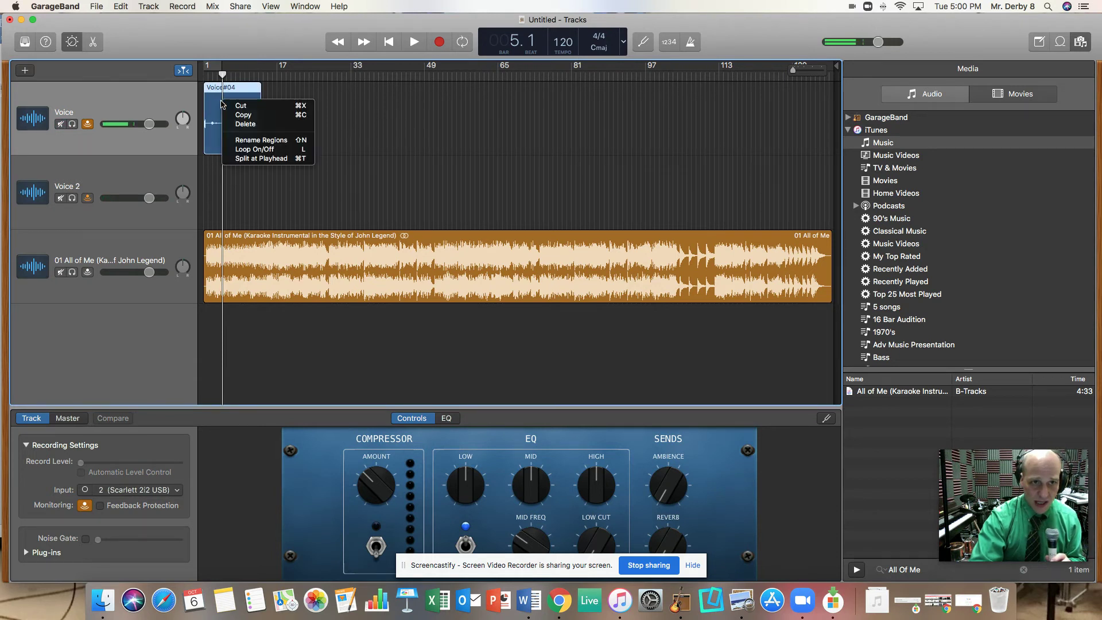
{"action": "left_click", "coordinate": [238, 160]}
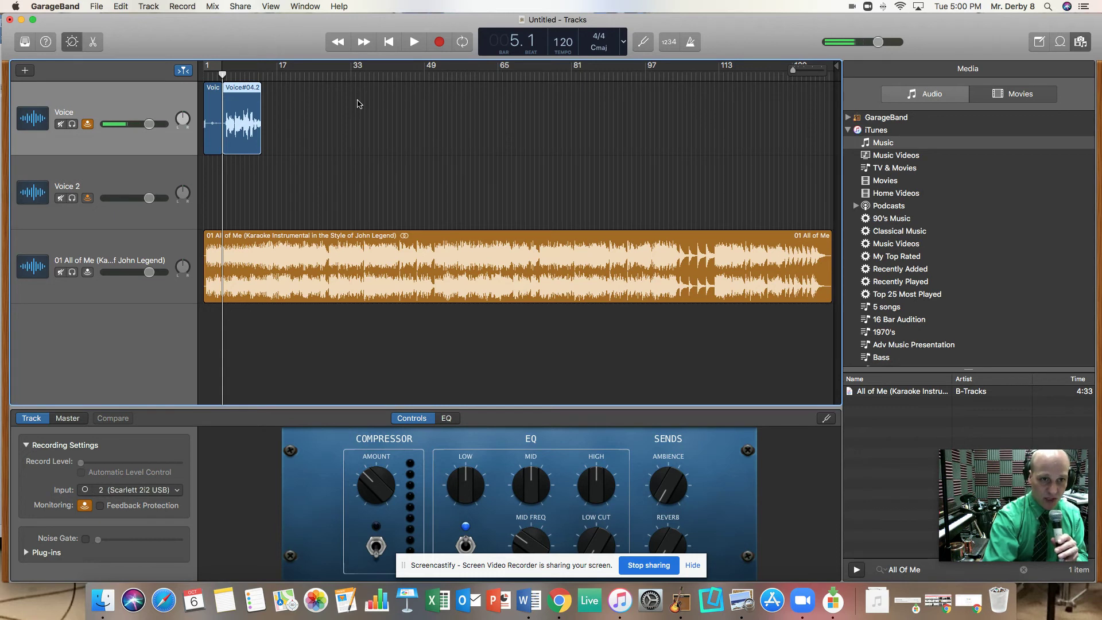
{"action": "key", "text": "Delete"}
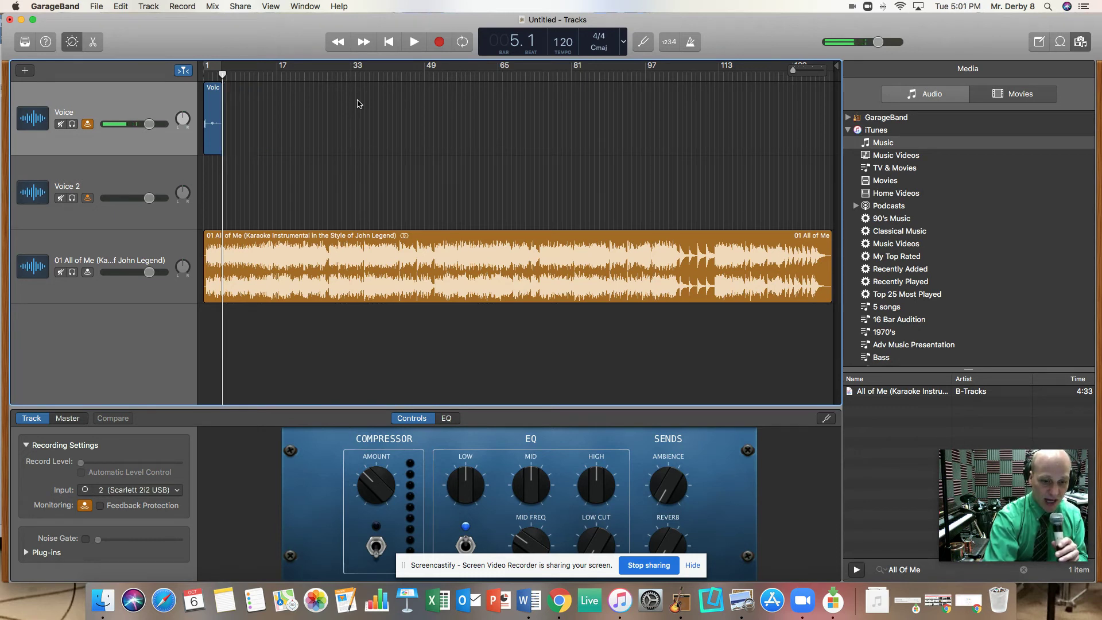
{"action": "left_click", "coordinate": [212, 97]}
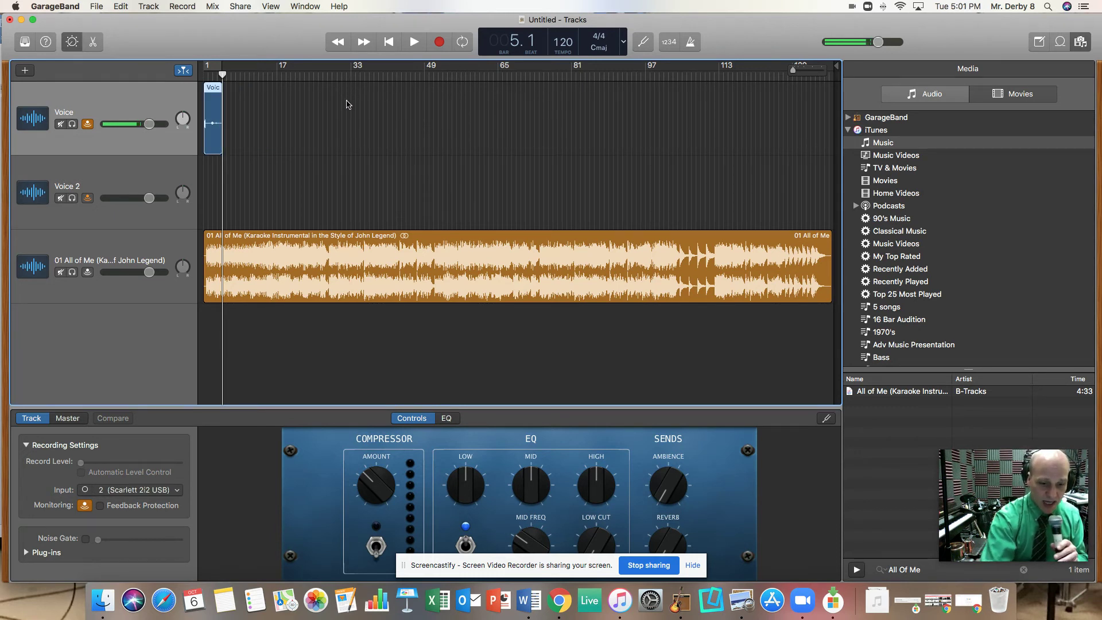
{"action": "key", "text": "Delete"}
Step: Return to the song start, undo the deletion to restore the Voice#04 take, and mute the Voice track
{"action": "left_click", "coordinate": [389, 42]}
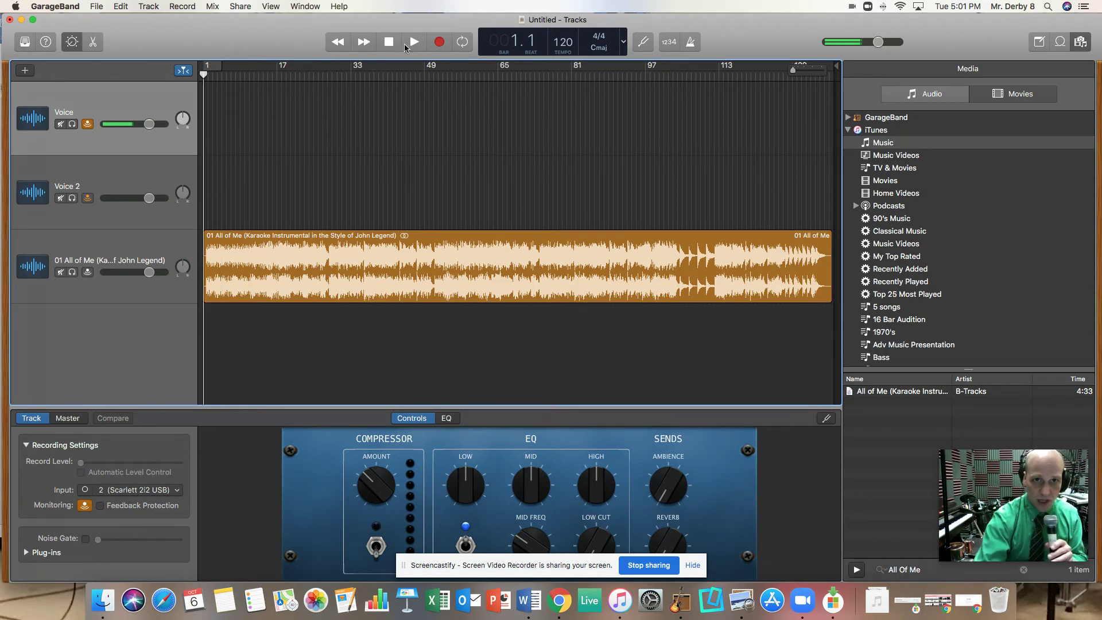
{"action": "key", "text": "super+z"}
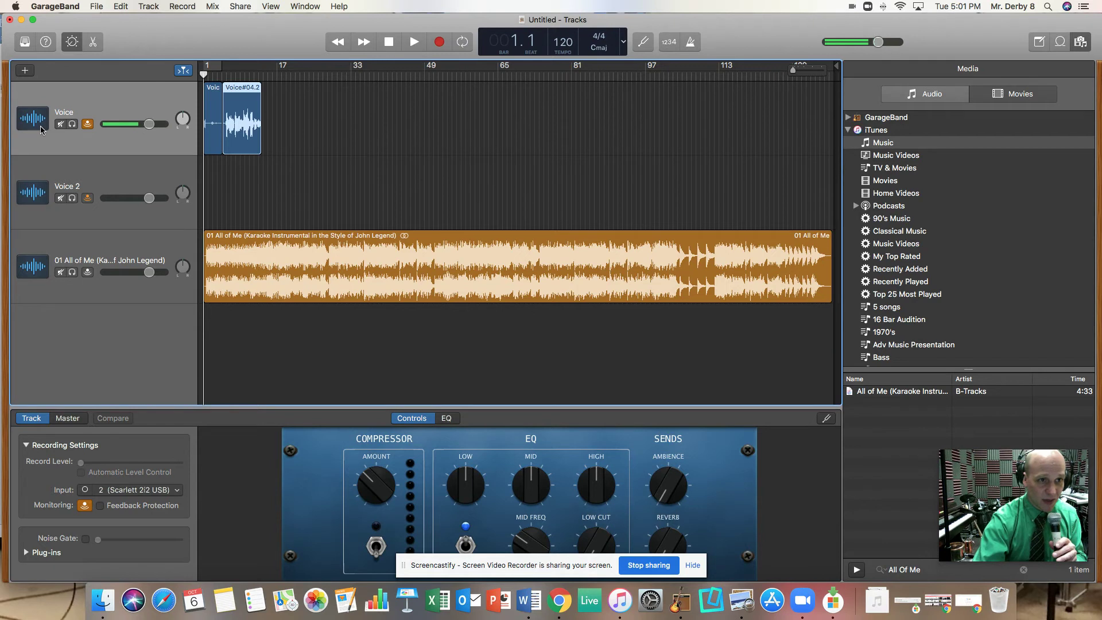
{"action": "left_click", "coordinate": [60, 124]}
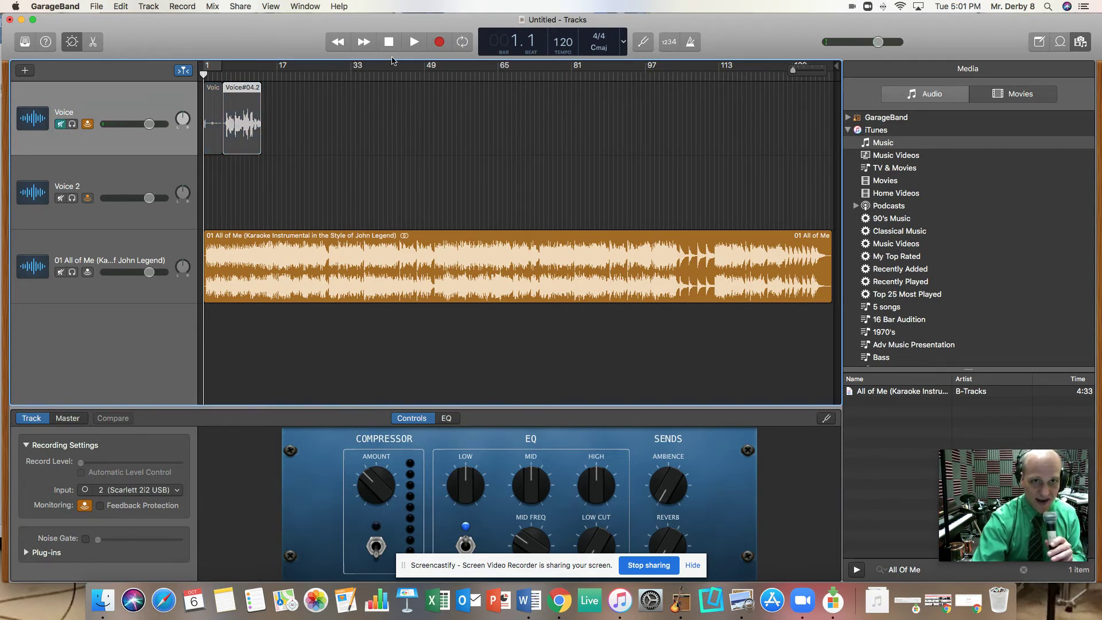
Step: Make a brief recording from the beginning, then select the Voice 2 track and replay from the start
{"action": "left_click", "coordinate": [440, 44]}
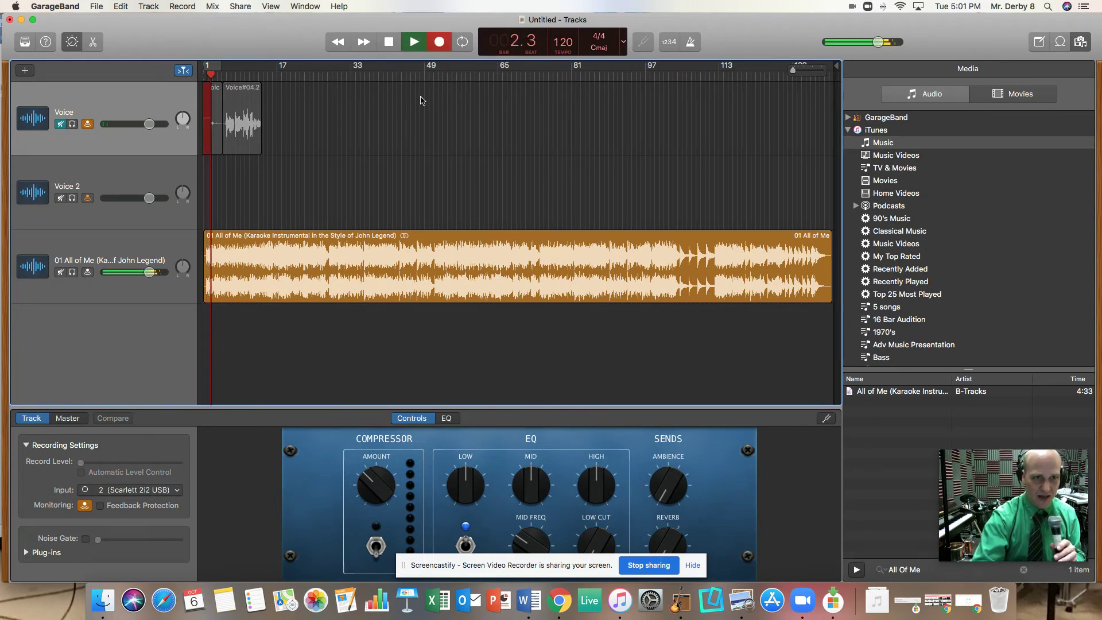
{"action": "key", "text": "space"}
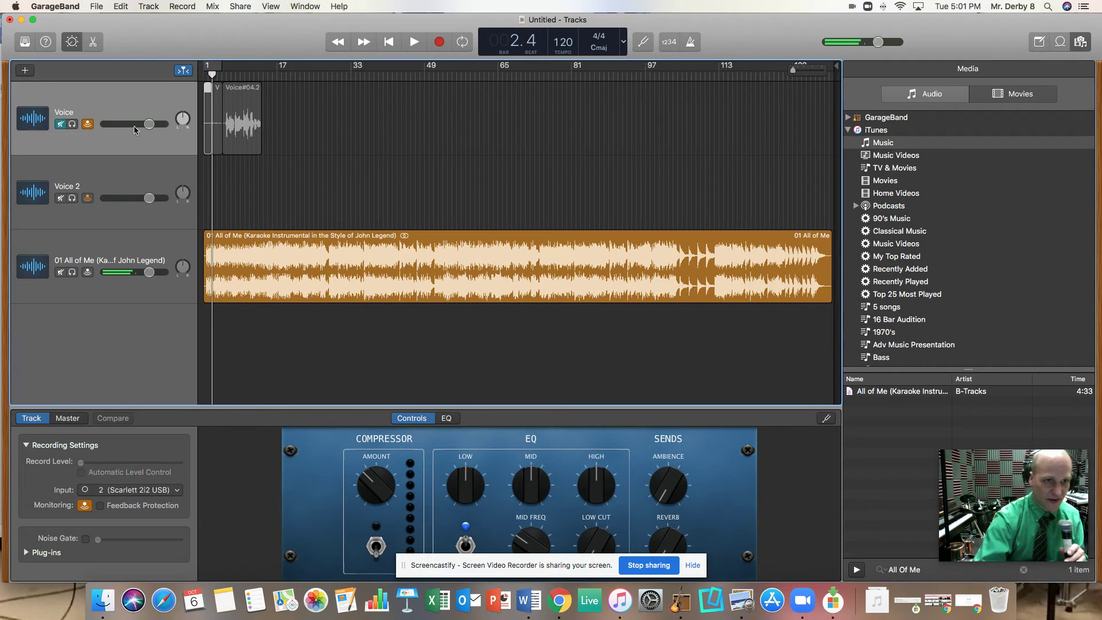
{"action": "left_click", "coordinate": [88, 169]}
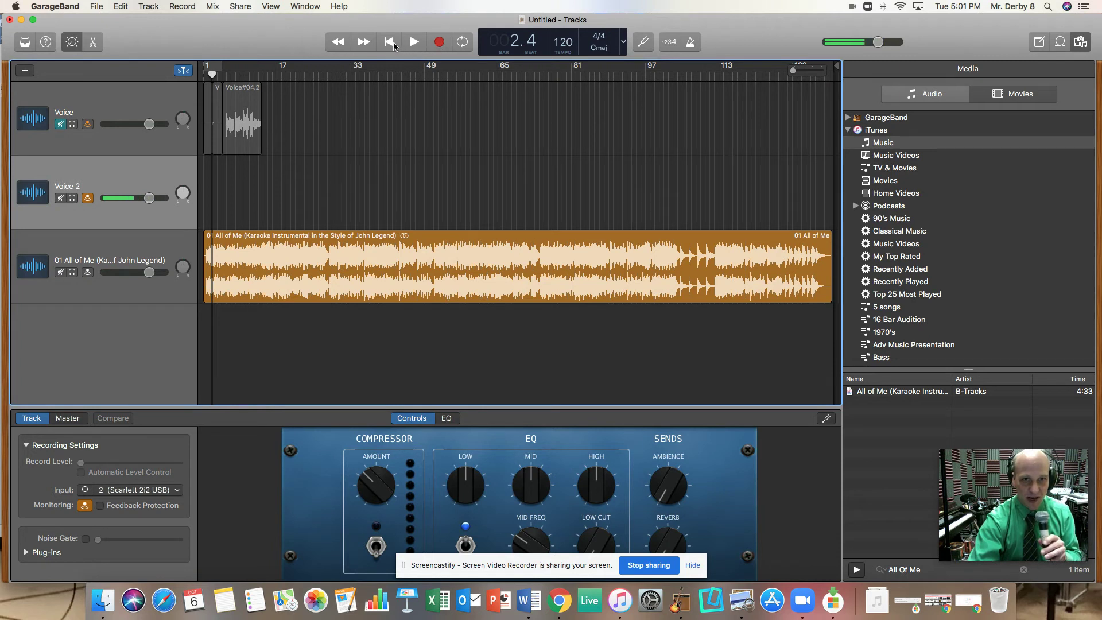
{"action": "key", "text": "Return"}
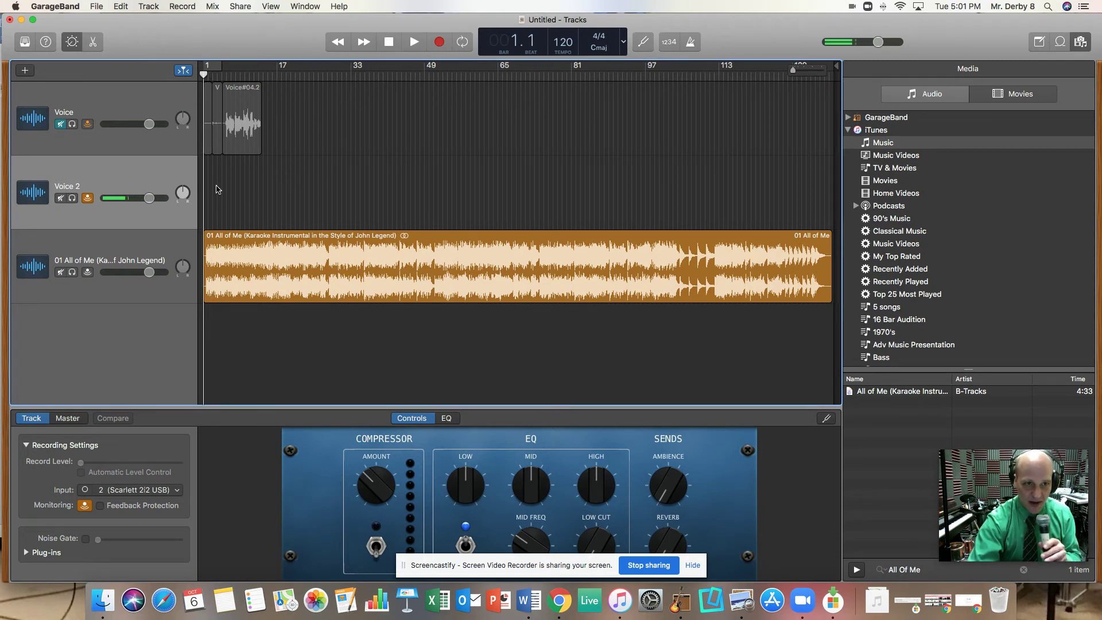
{"action": "key", "text": "space"}
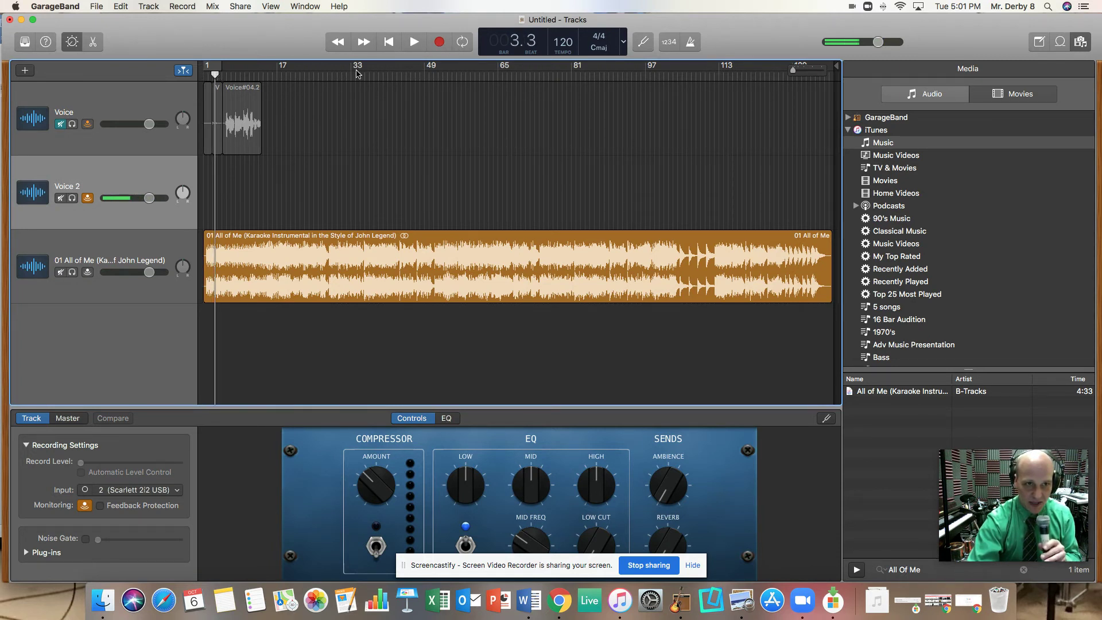
Step: Record a short false start on Voice 2, then record the full 'Voice 2#02' vocal take
{"action": "left_click", "coordinate": [439, 41]}
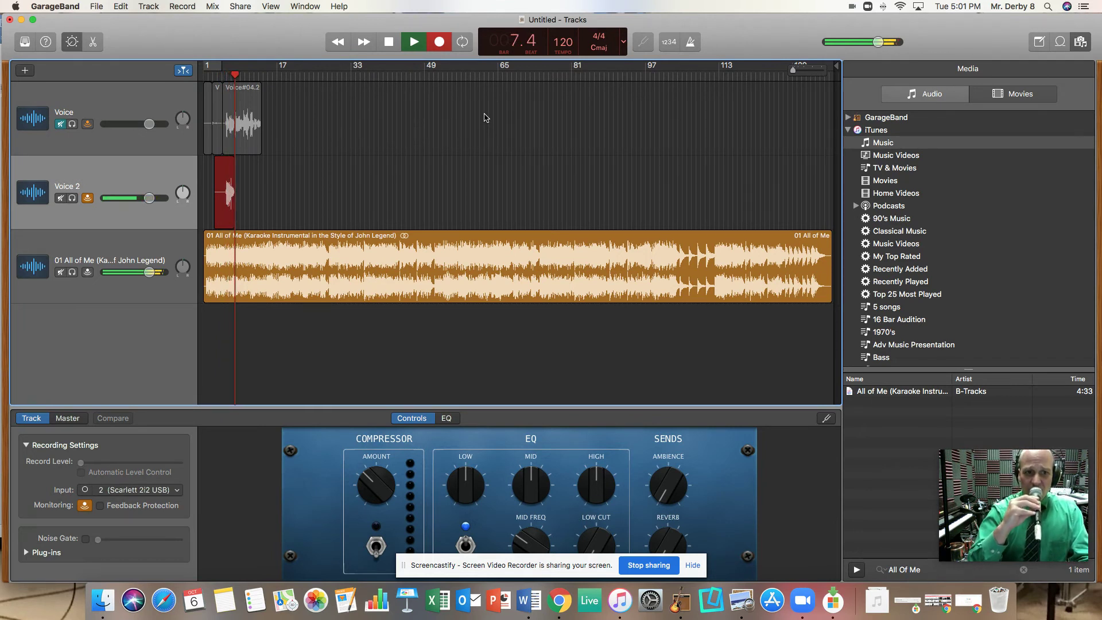
{"action": "key", "text": "space"}
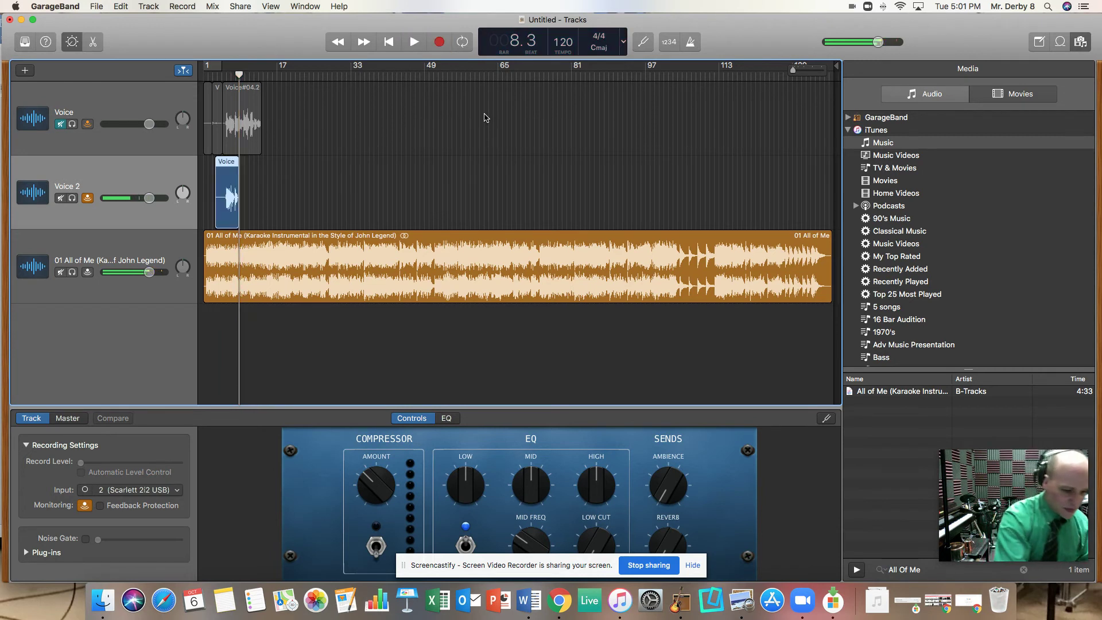
{"action": "key", "text": "space"}
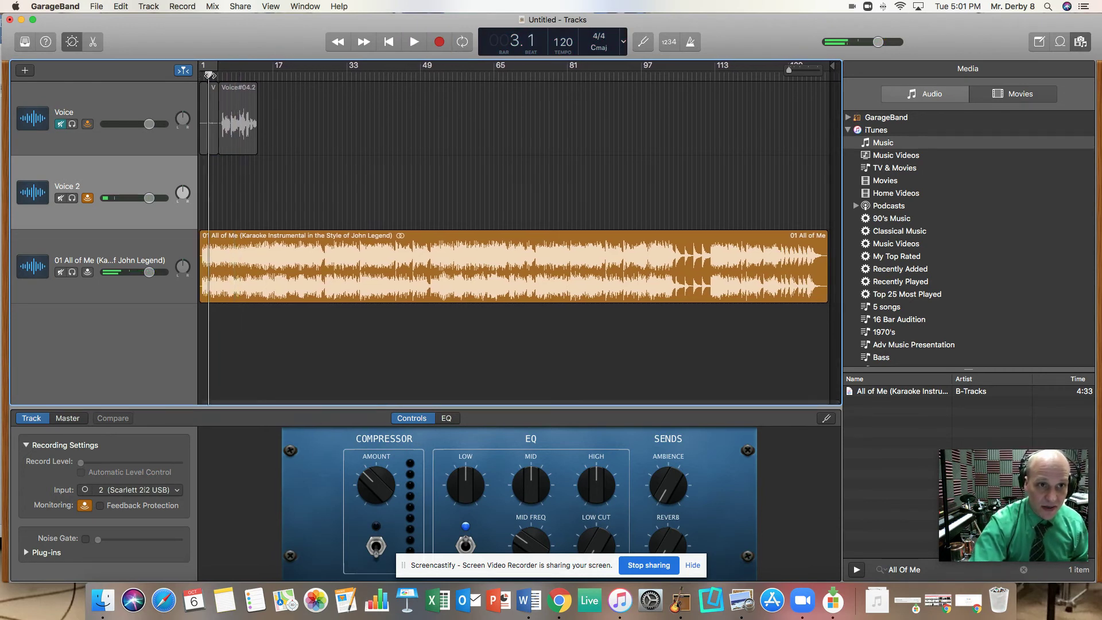
{"action": "left_click", "coordinate": [440, 43]}
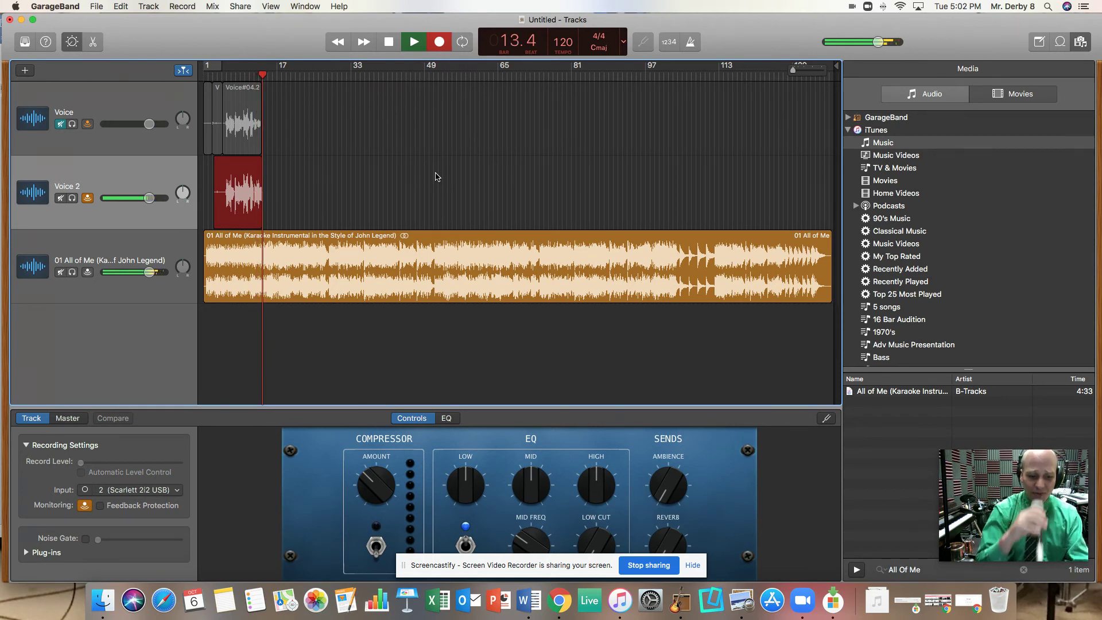
{"action": "key", "text": "space"}
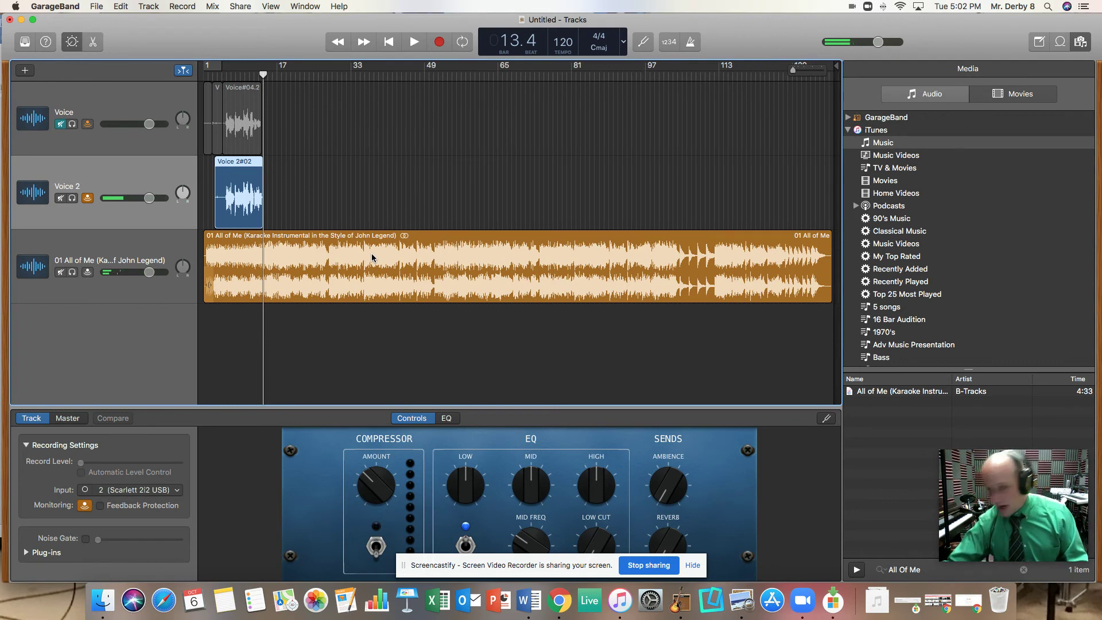
Step: Play from bar 5 while lowering the karaoke instrumental to about -3.6 dB and adjusting the Voice 2 level
{"action": "left_click_drag", "start_coordinate": [216, 75], "coordinate": [223, 75]}
{"action": "key", "text": "space"}
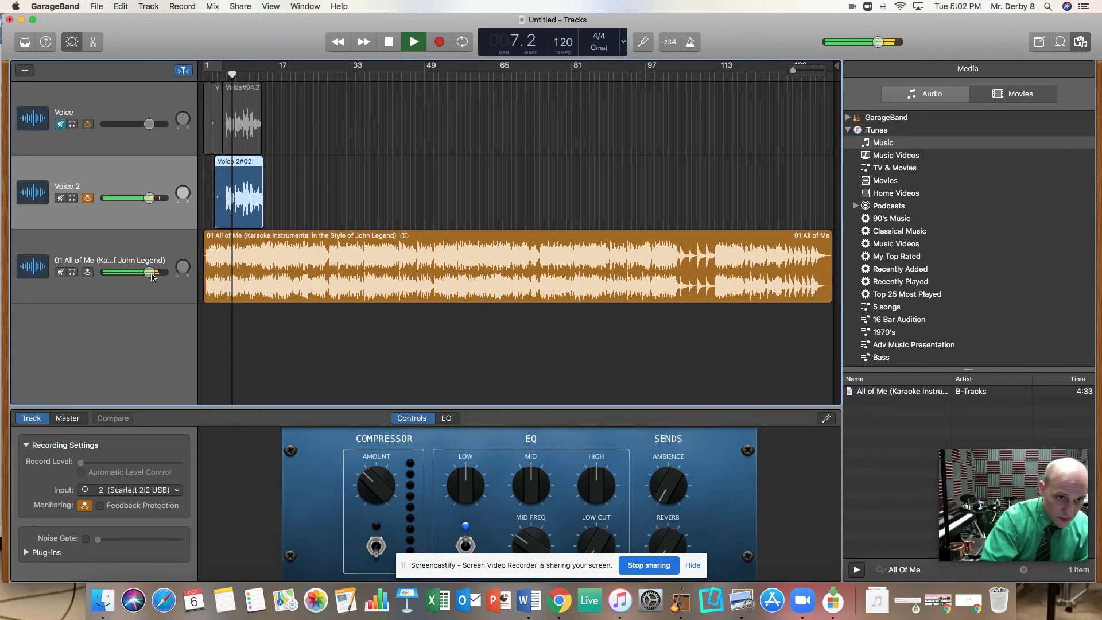
{"action": "left_click_drag", "start_coordinate": [149, 272], "coordinate": [139, 272]}
{"action": "left_click_drag", "start_coordinate": [149, 198], "coordinate": [149, 198]}
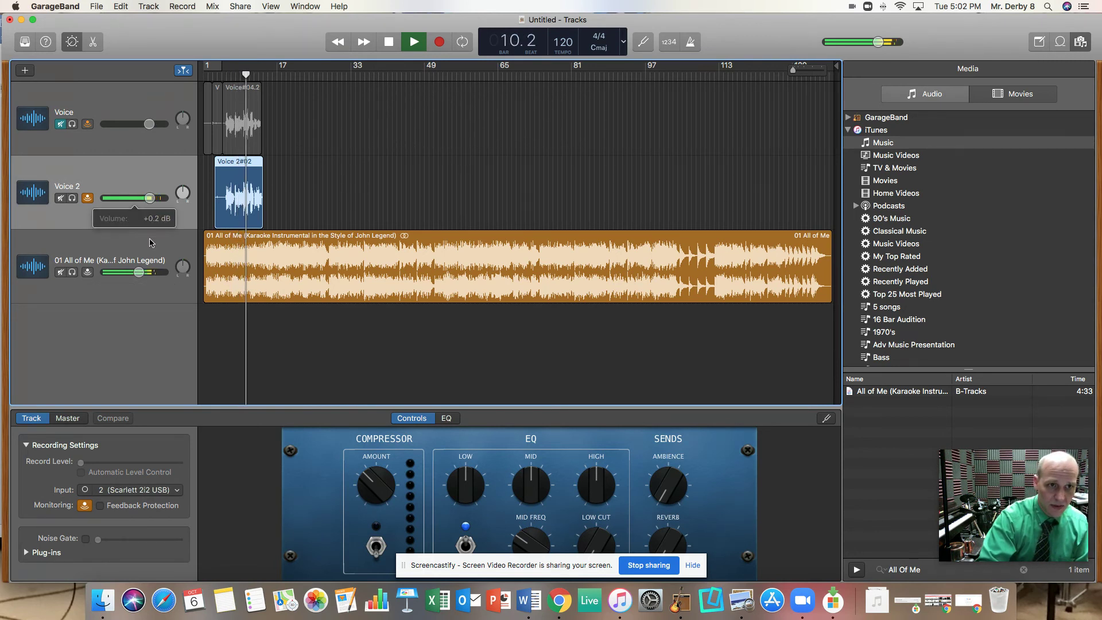
{"action": "left_click_drag", "start_coordinate": [139, 272], "coordinate": [140, 273]}
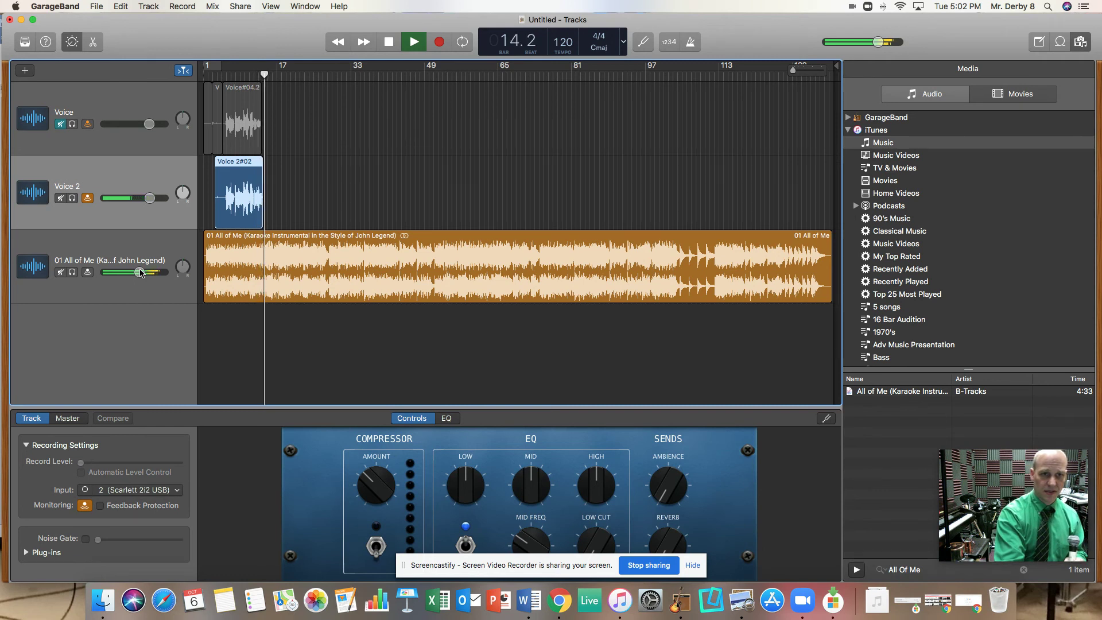
{"action": "key", "text": "space"}
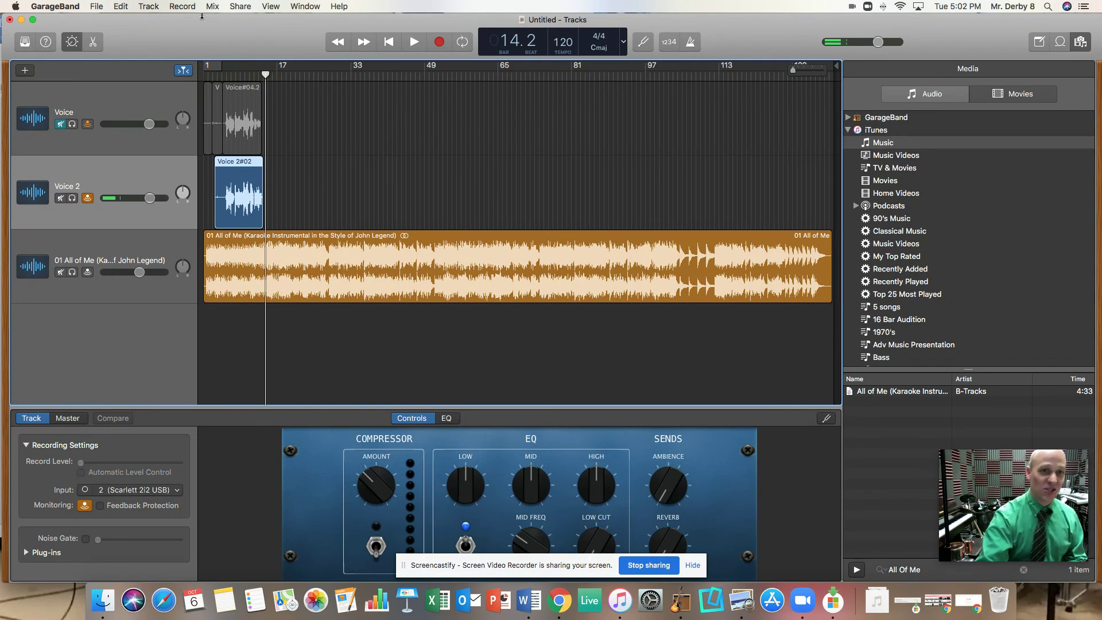
Step: Open the Share menu to reveal Song to iTunes and the other export options
{"action": "left_click", "coordinate": [241, 7]}
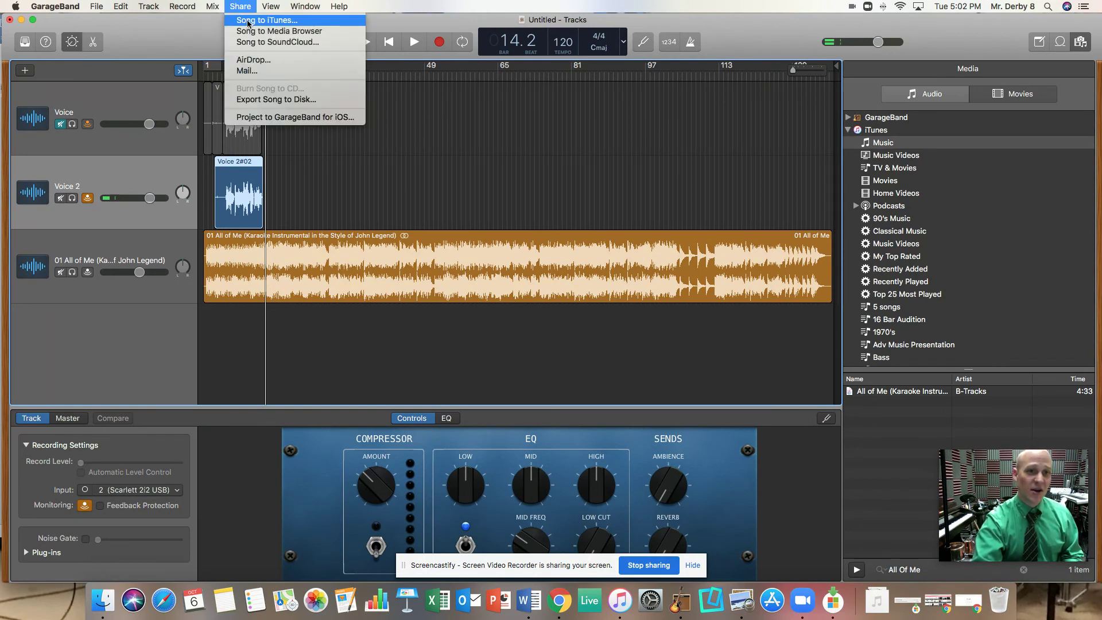